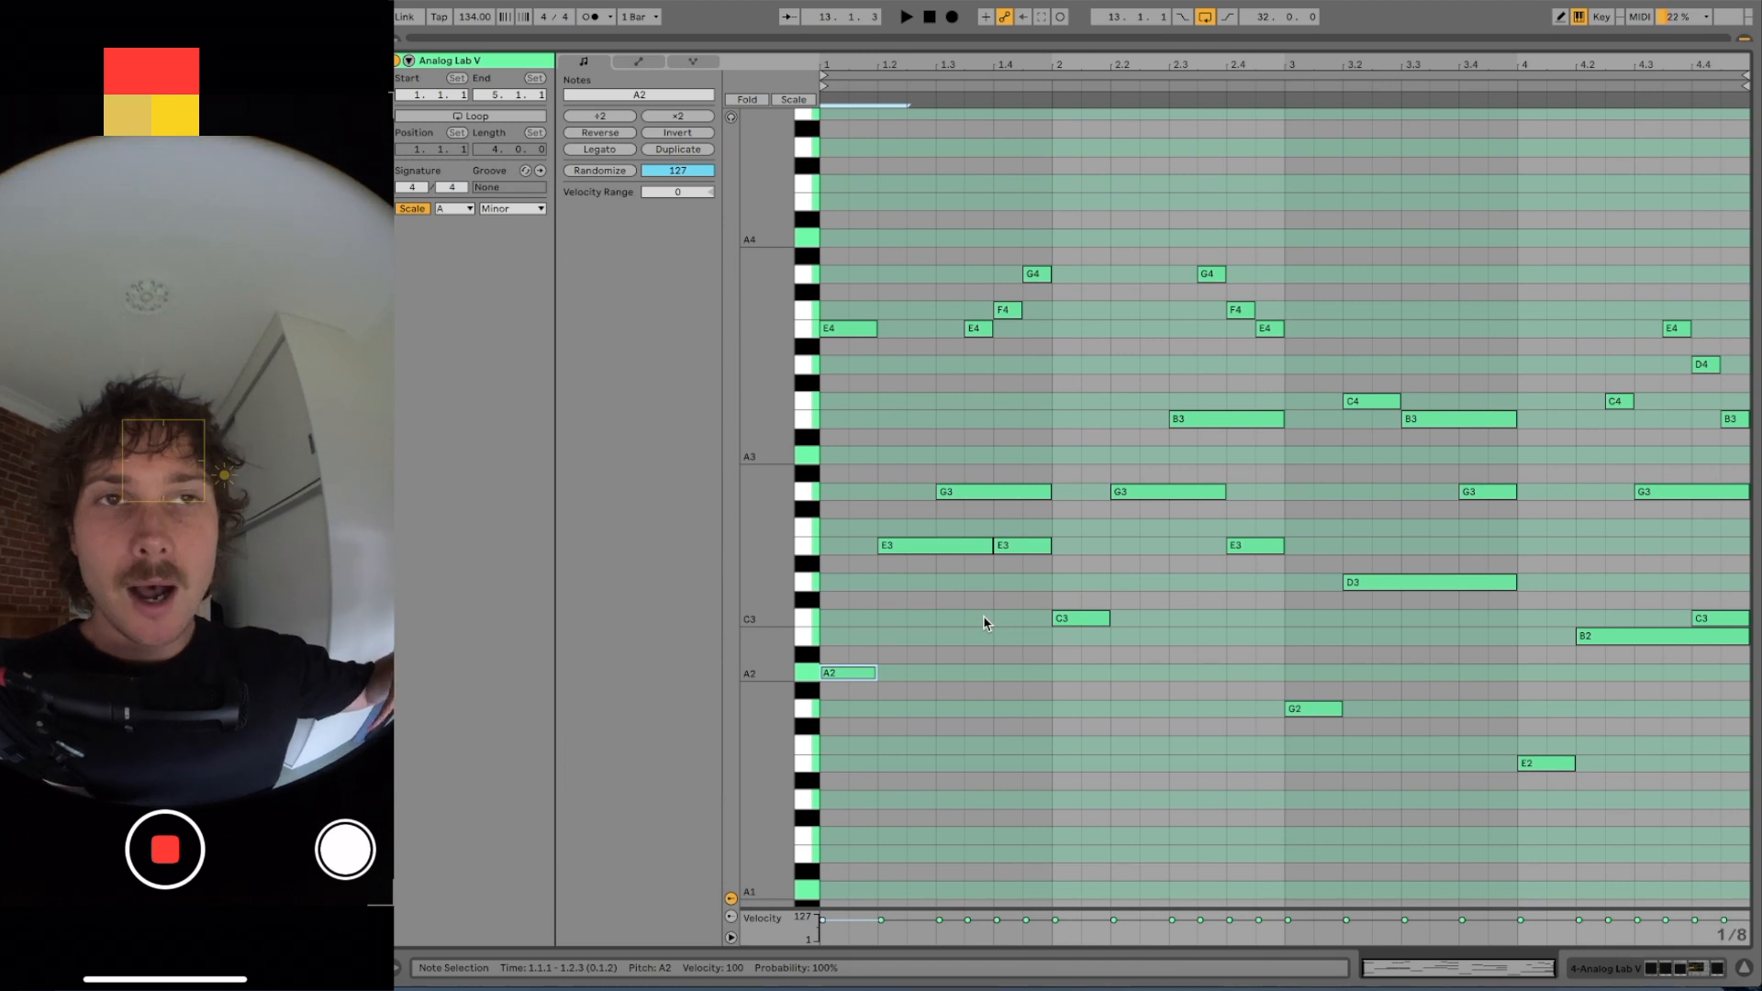
# Highlight the lowest notes A2, C3, G2 and E2 that start each bar of the Analog Lab clip
pyautogui.moveTo(861, 618); pyautogui.dragTo(885, 727)
pyautogui.moveTo(1064, 594); pyautogui.dragTo(1099, 646)
pyautogui.moveTo(1277, 640); pyautogui.dragTo(1319, 762)
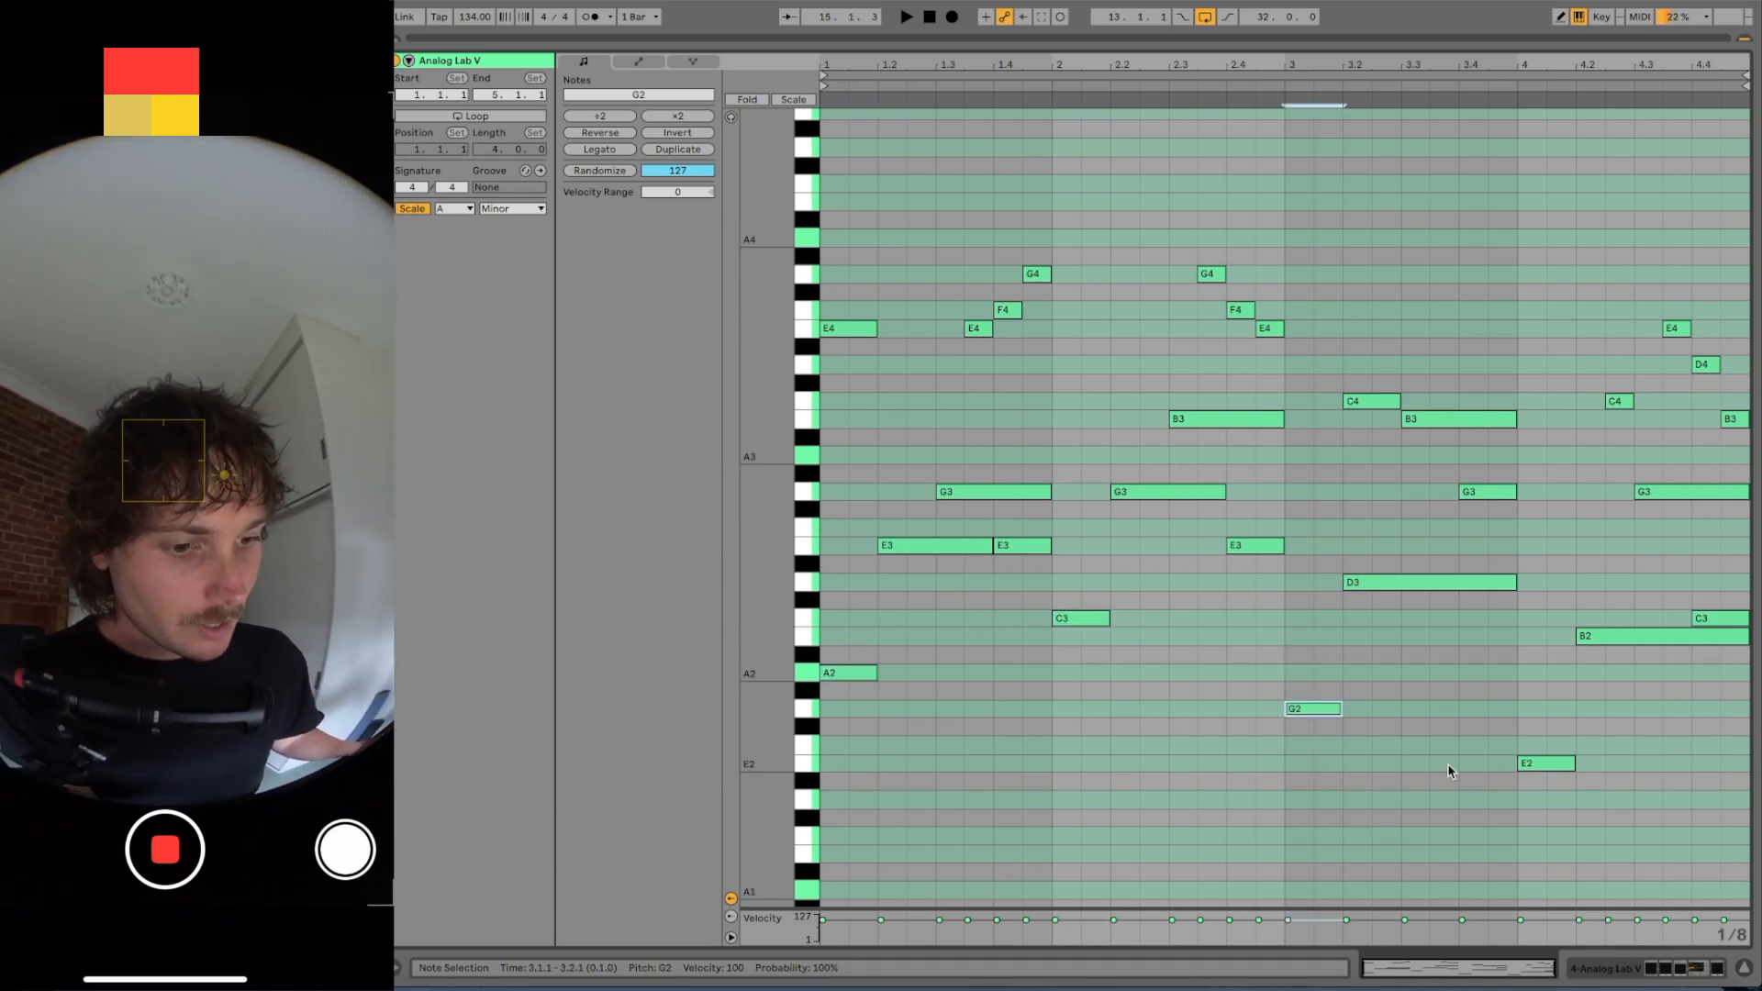
pyautogui.moveTo(1542, 692); pyautogui.dragTo(1578, 793)
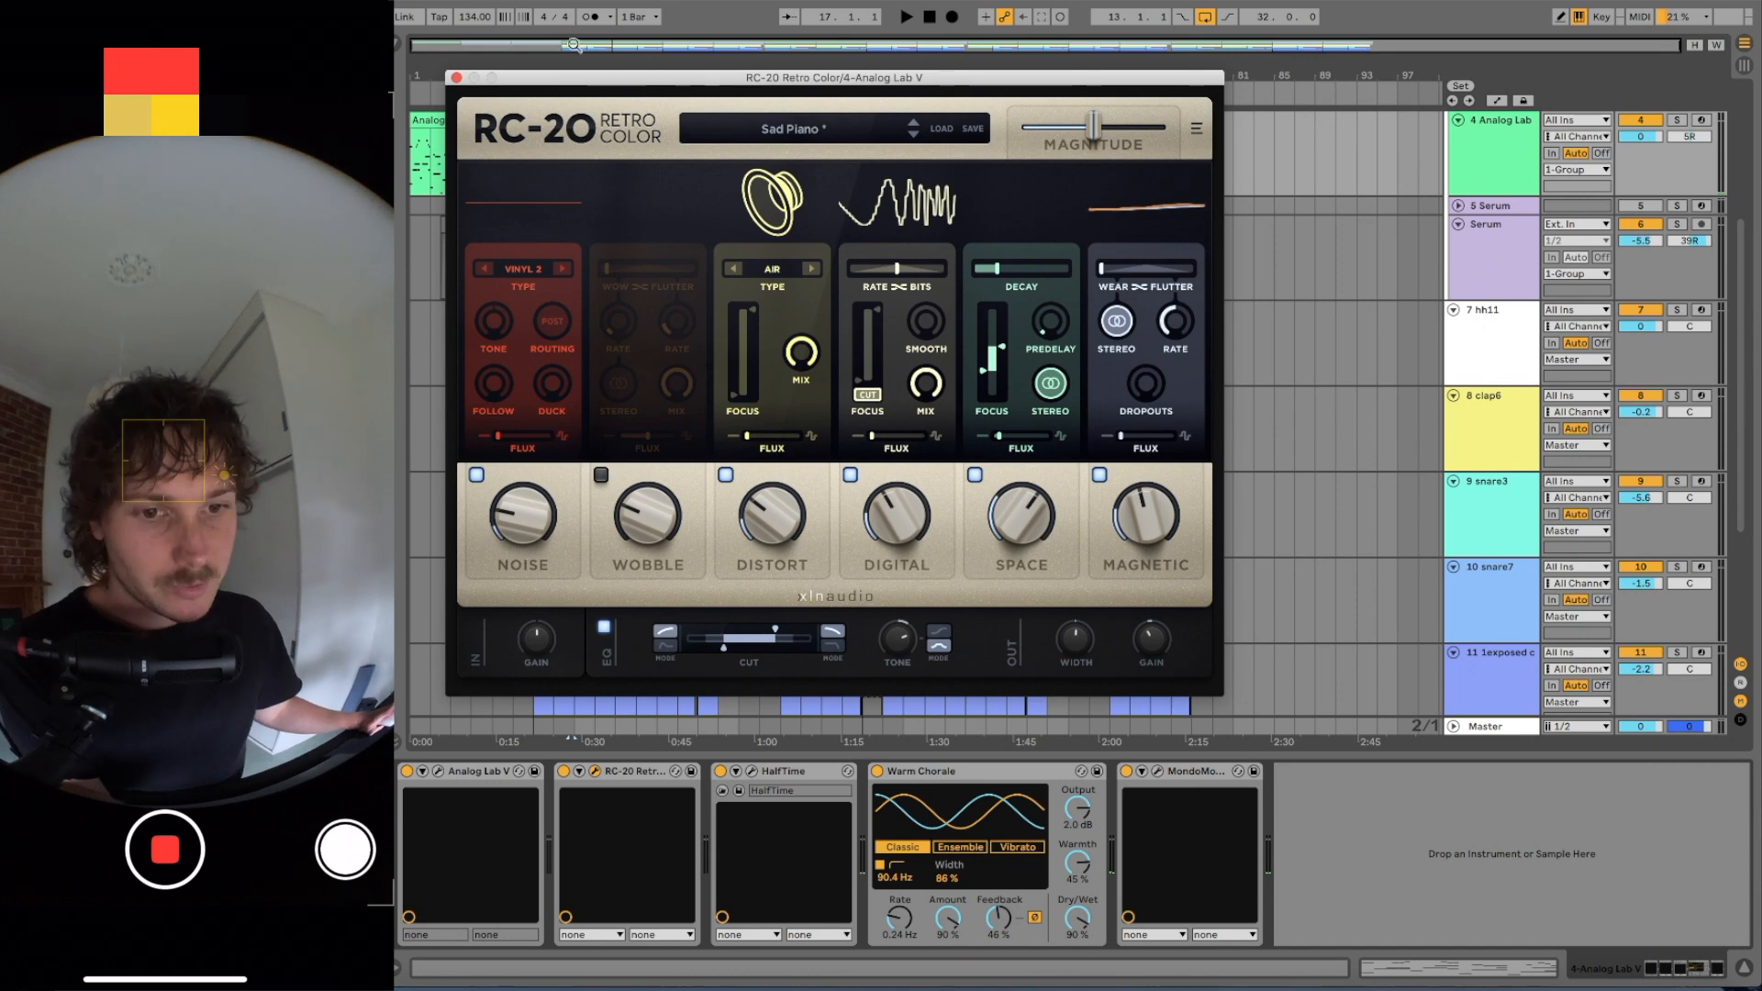
# Review the RC-20 Retro Color, HalfTime and MondoMod effects on the Analog Lab track
pyautogui.click(456, 78)
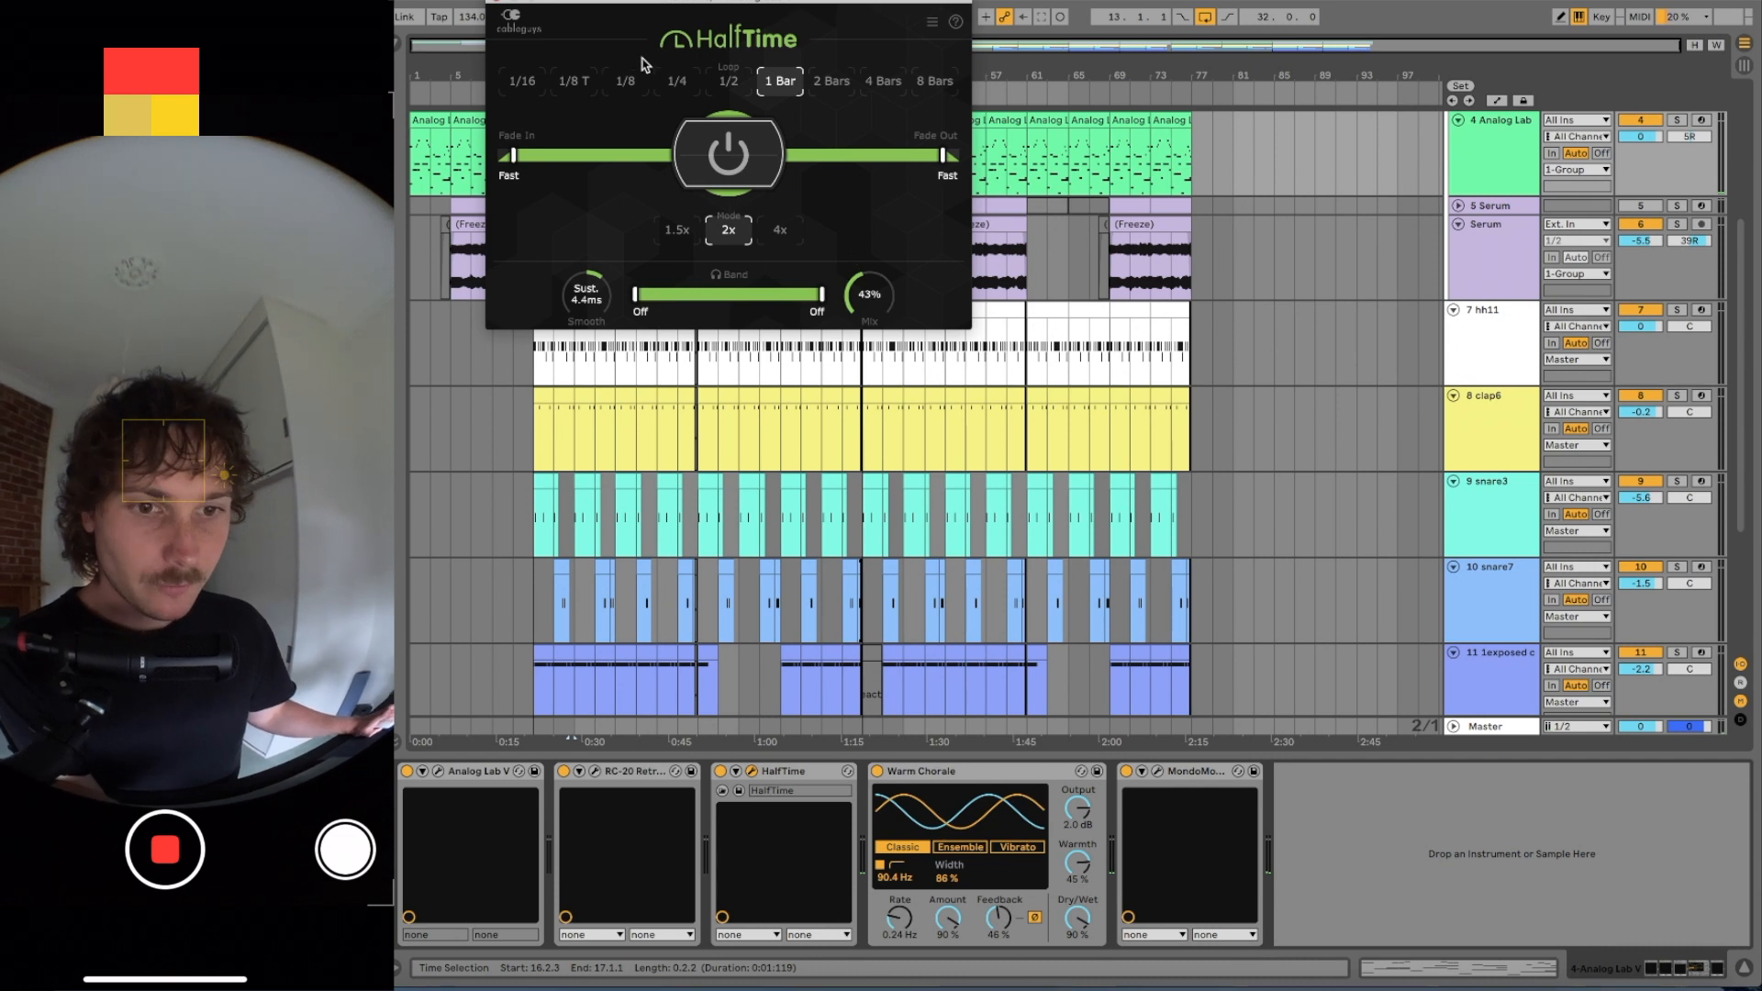
pyautogui.click(501, 11)
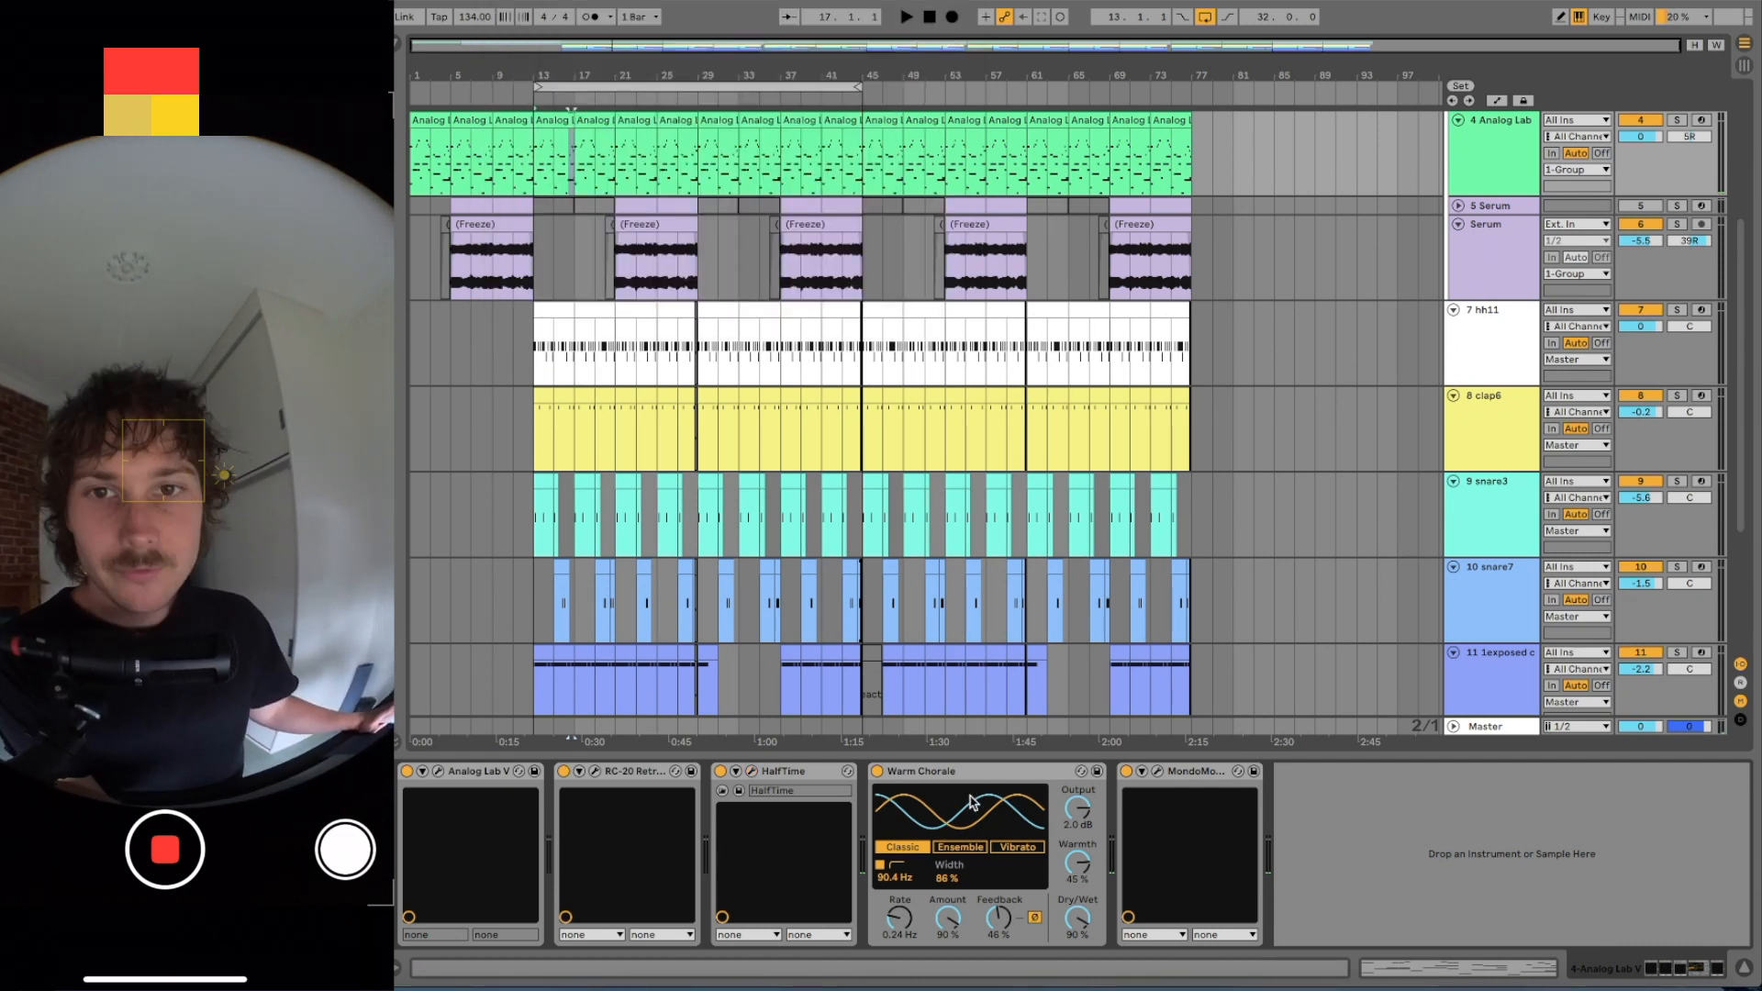
pyautogui.click(1157, 770)
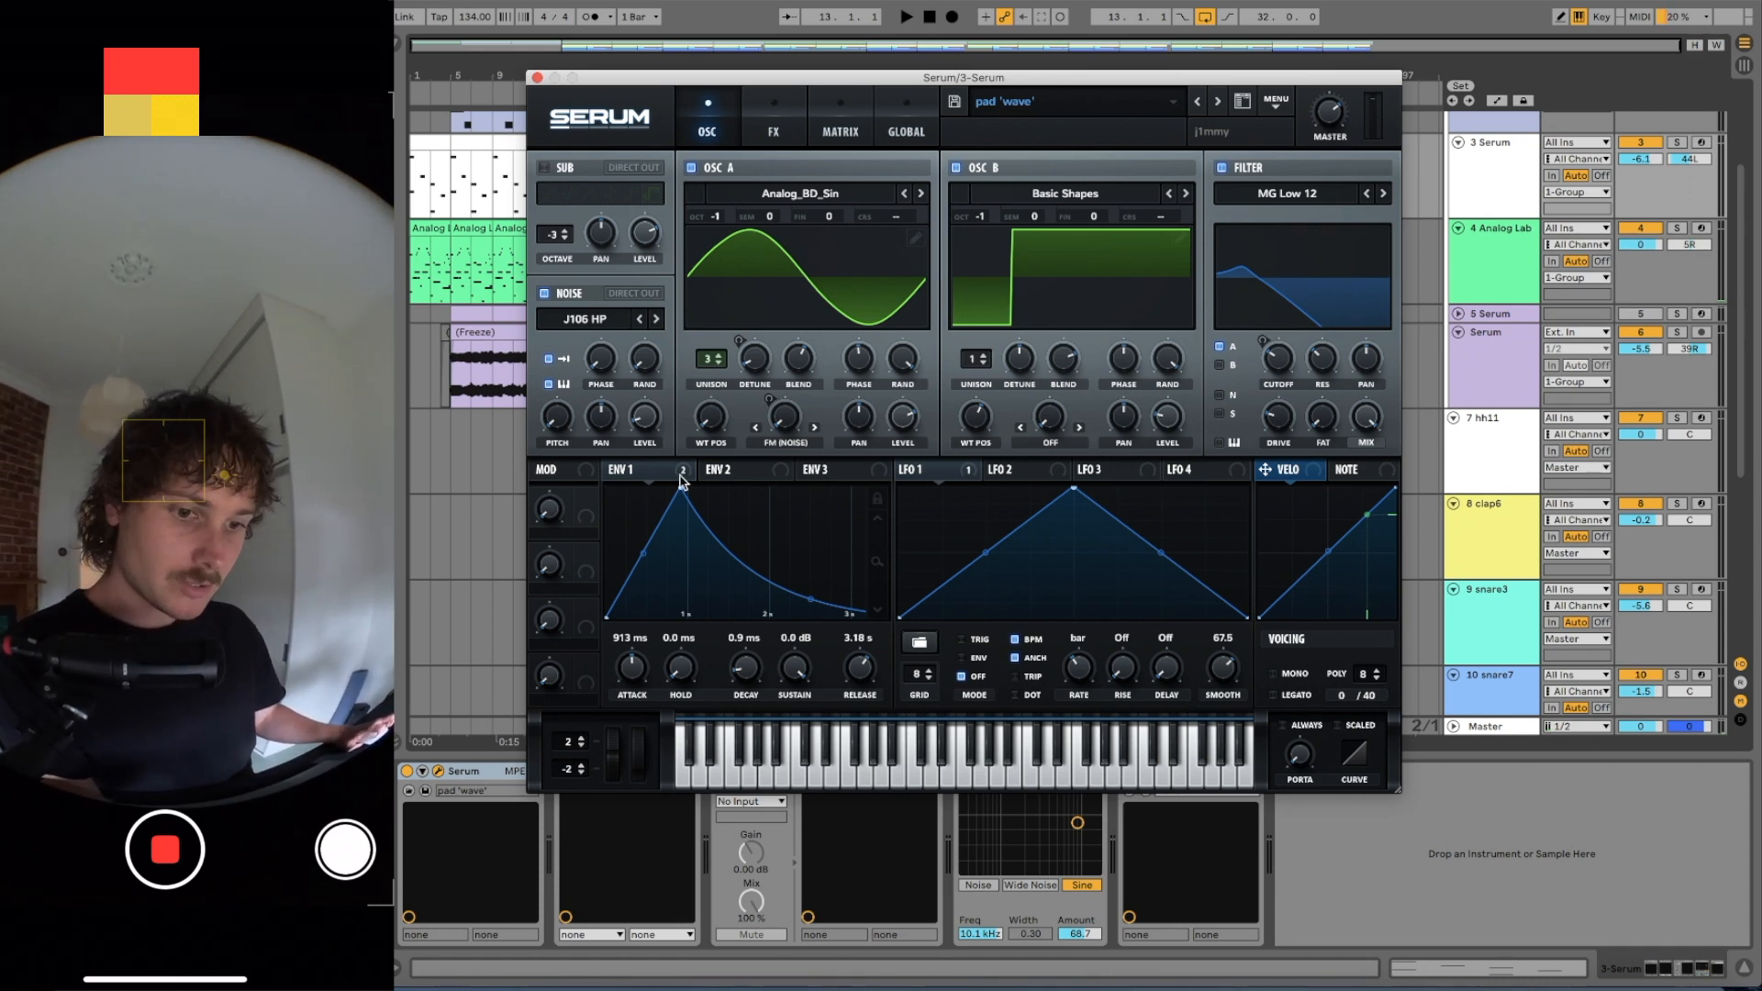
# Review track 3's Serum pad 'wave' patch and its RC-20, MRhythmizer, Erosion and Delay ETERNITY effects
pyautogui.moveTo(681, 478)
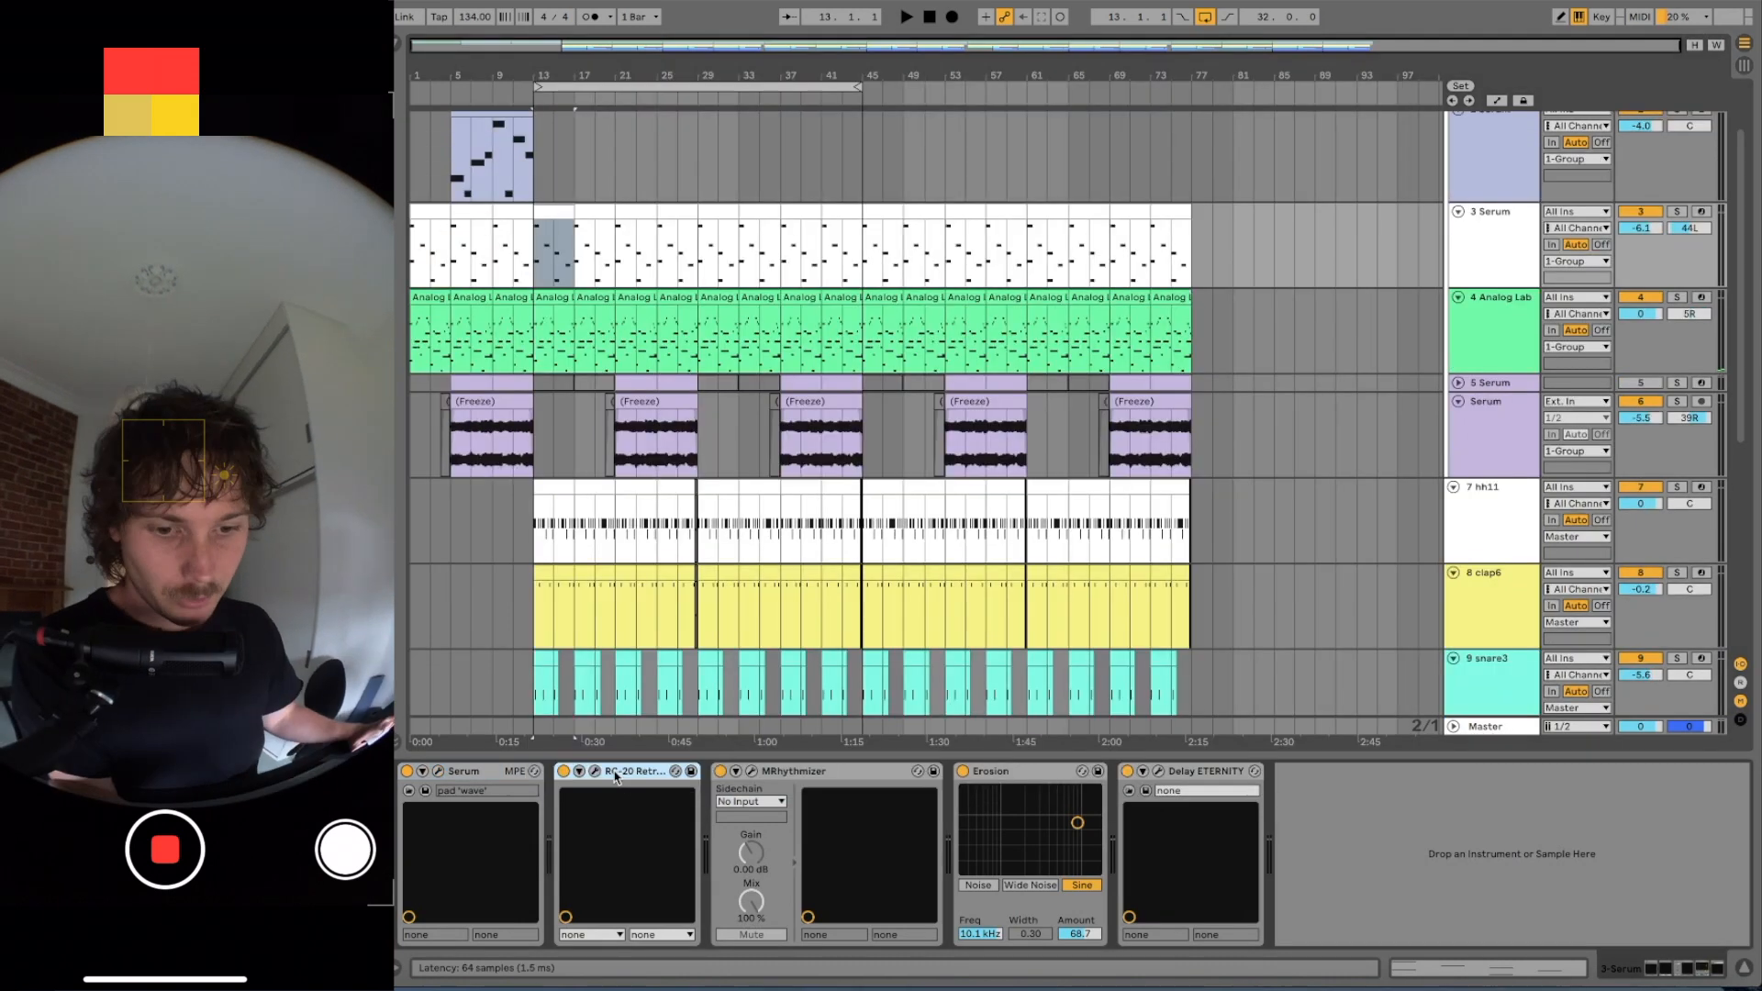
pyautogui.click(598, 771)
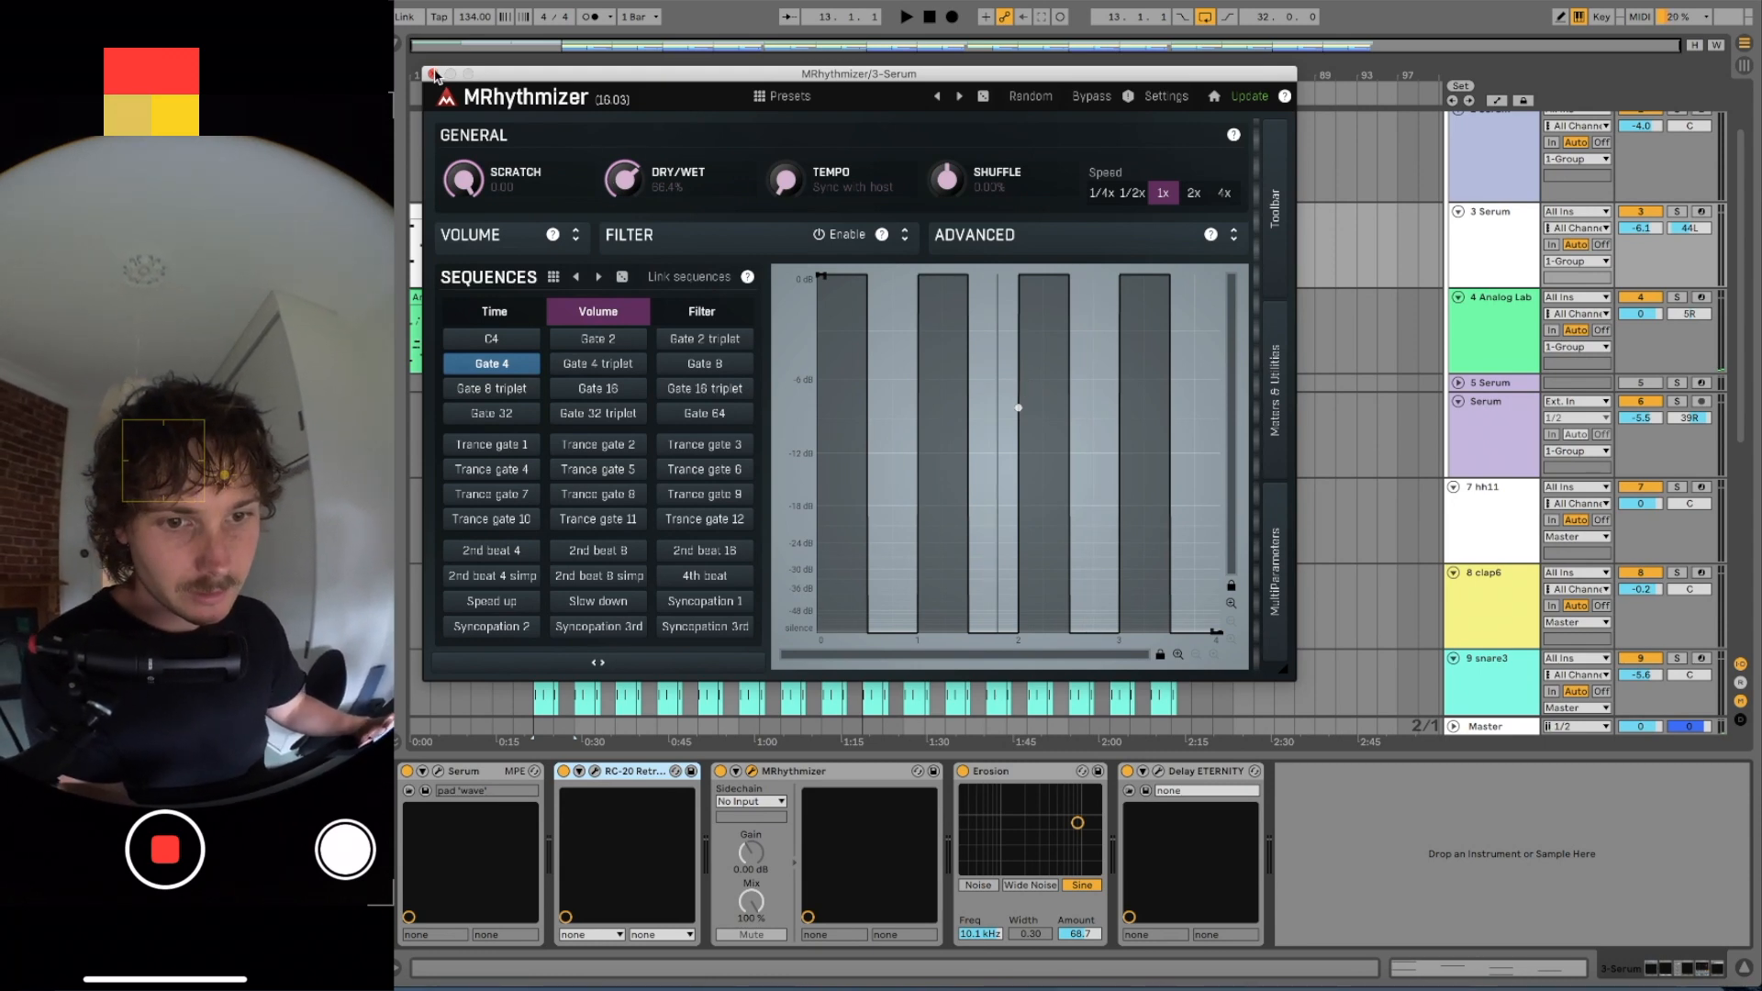
pyautogui.click(434, 73)
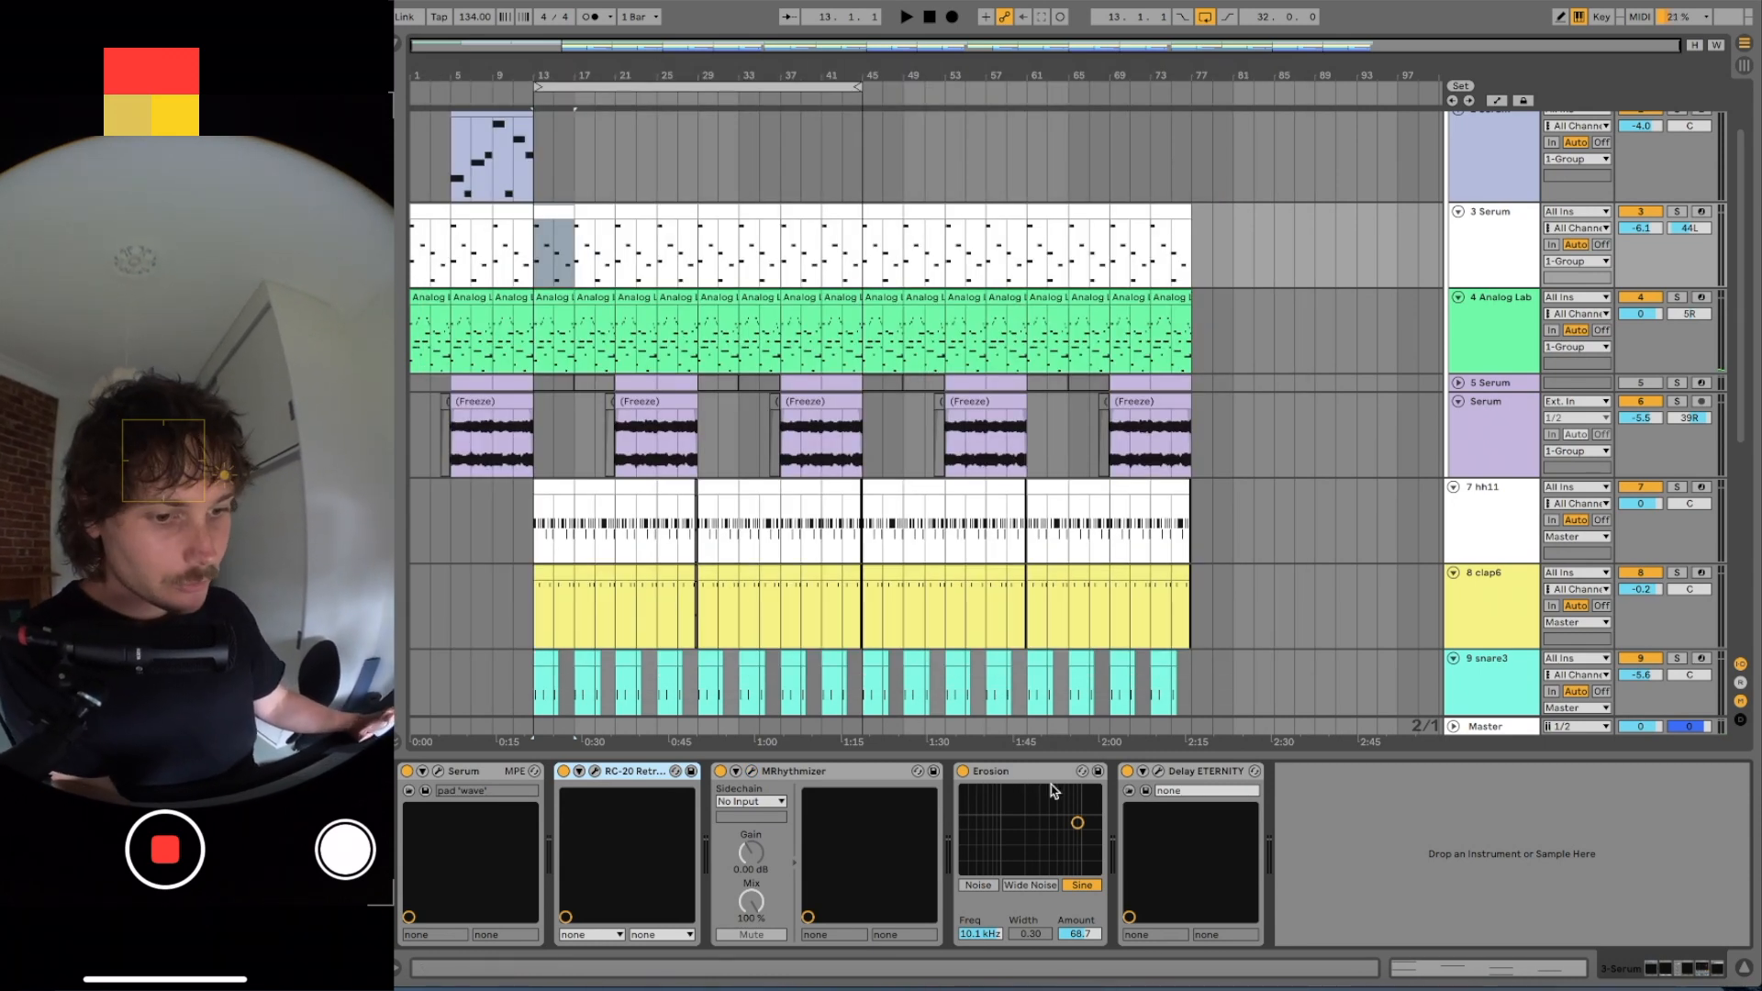
pyautogui.click(1159, 773)
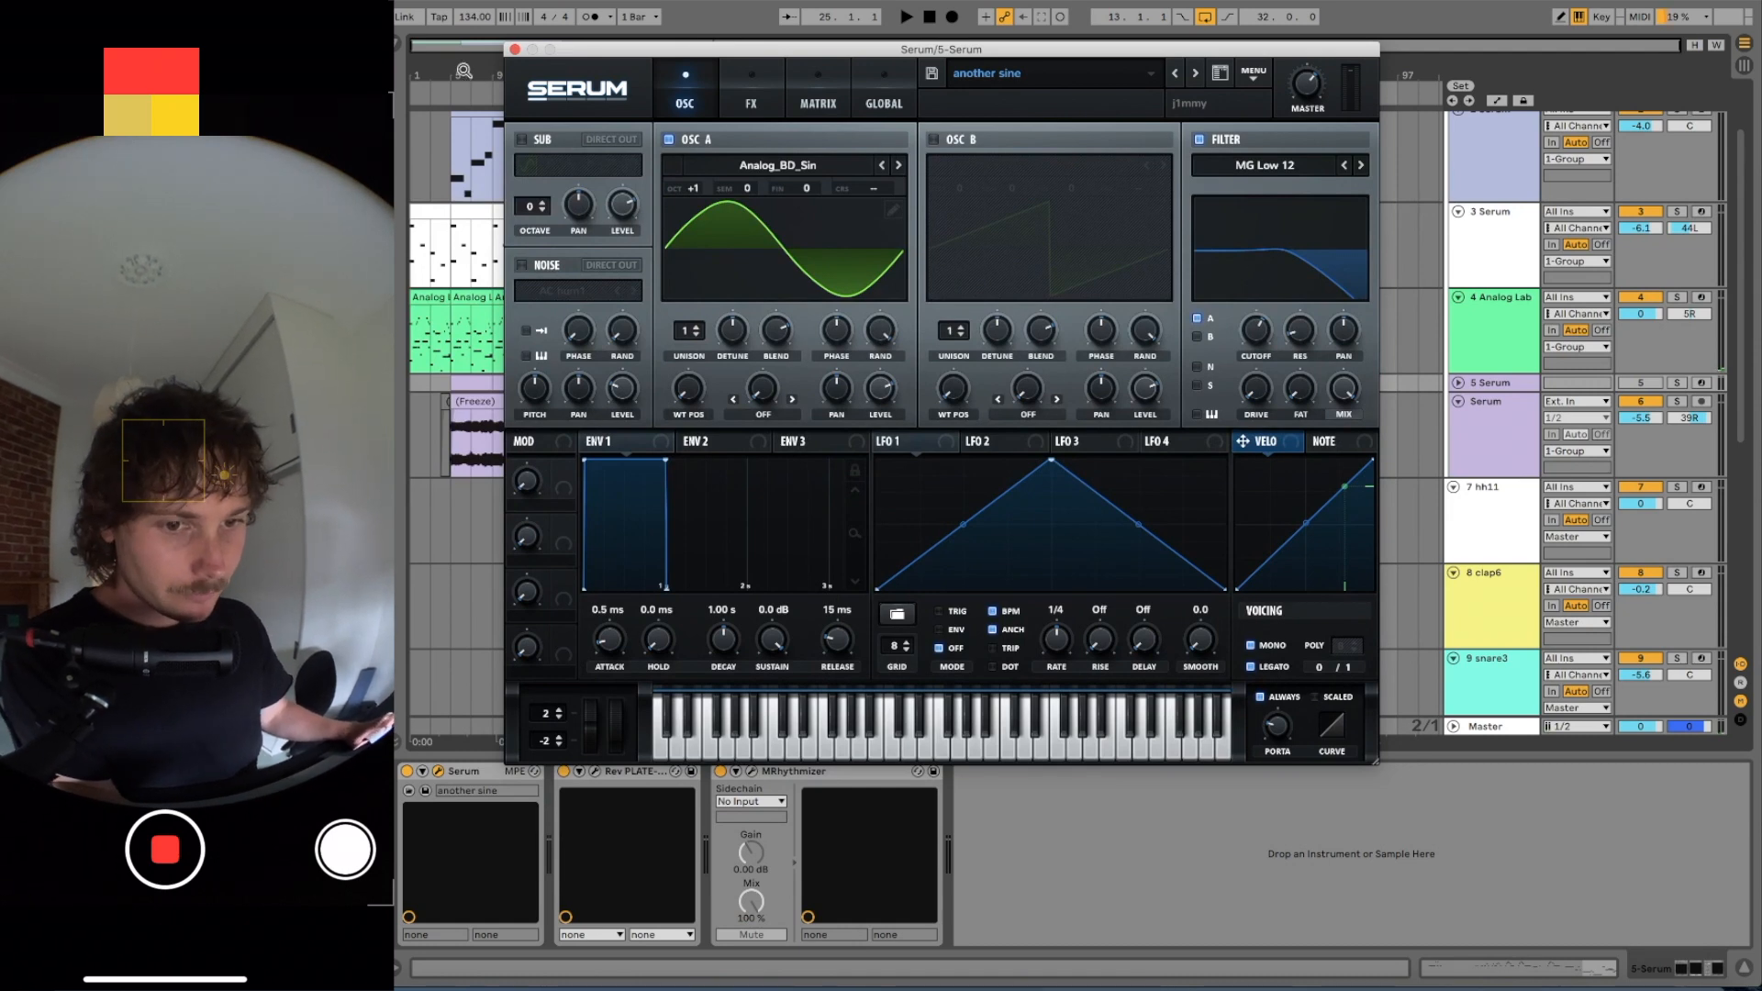
# Review track 5's Serum patch "another sine" with its Rev PLATE-140 and MRhythmizer effects
pyautogui.click(514, 49)
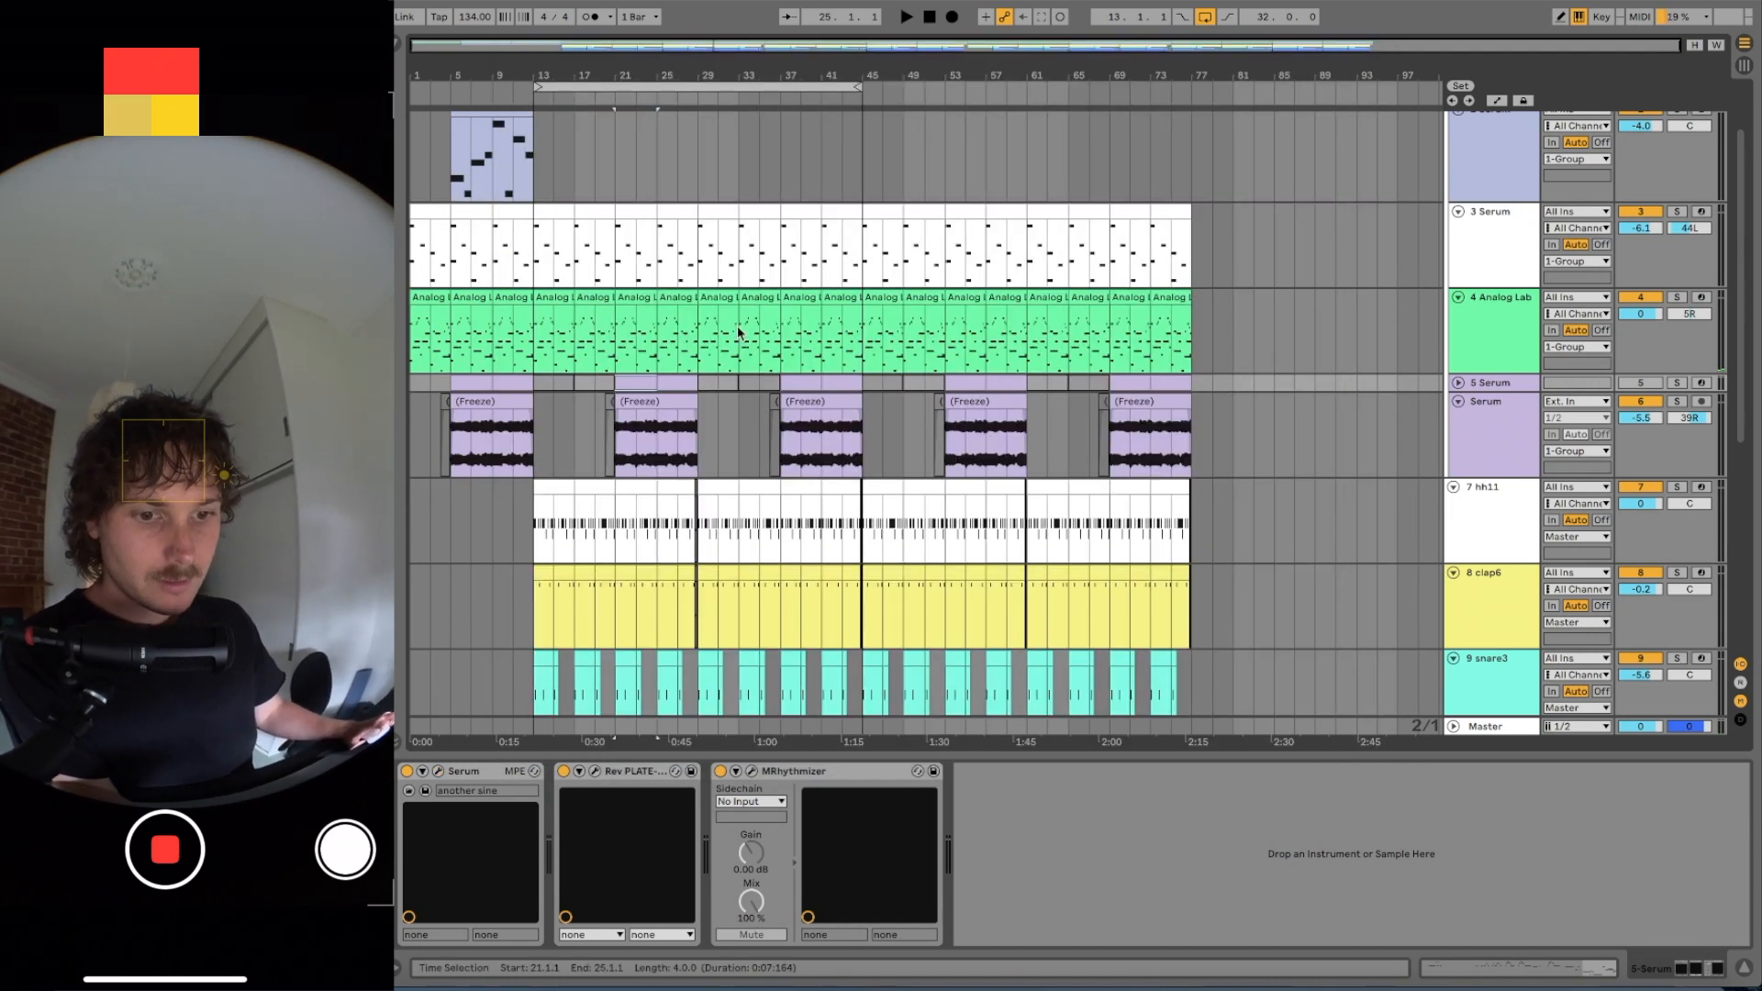
pyautogui.doubleClick(650, 376)
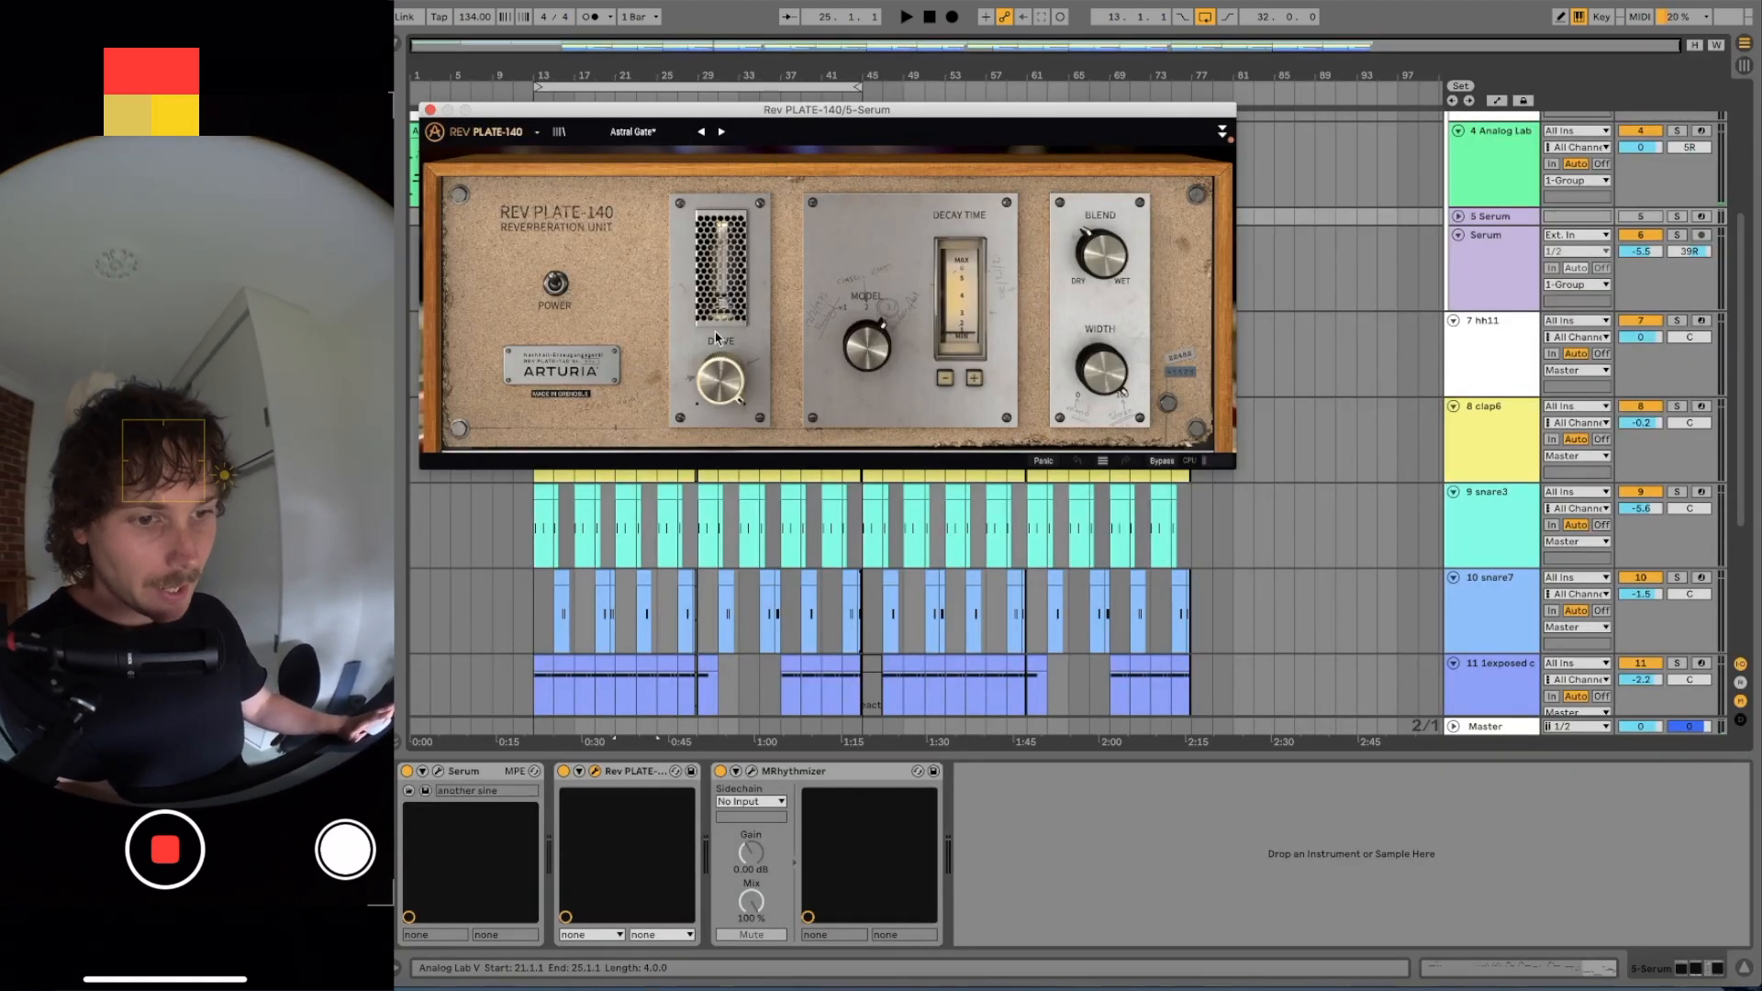
pyautogui.click(431, 110)
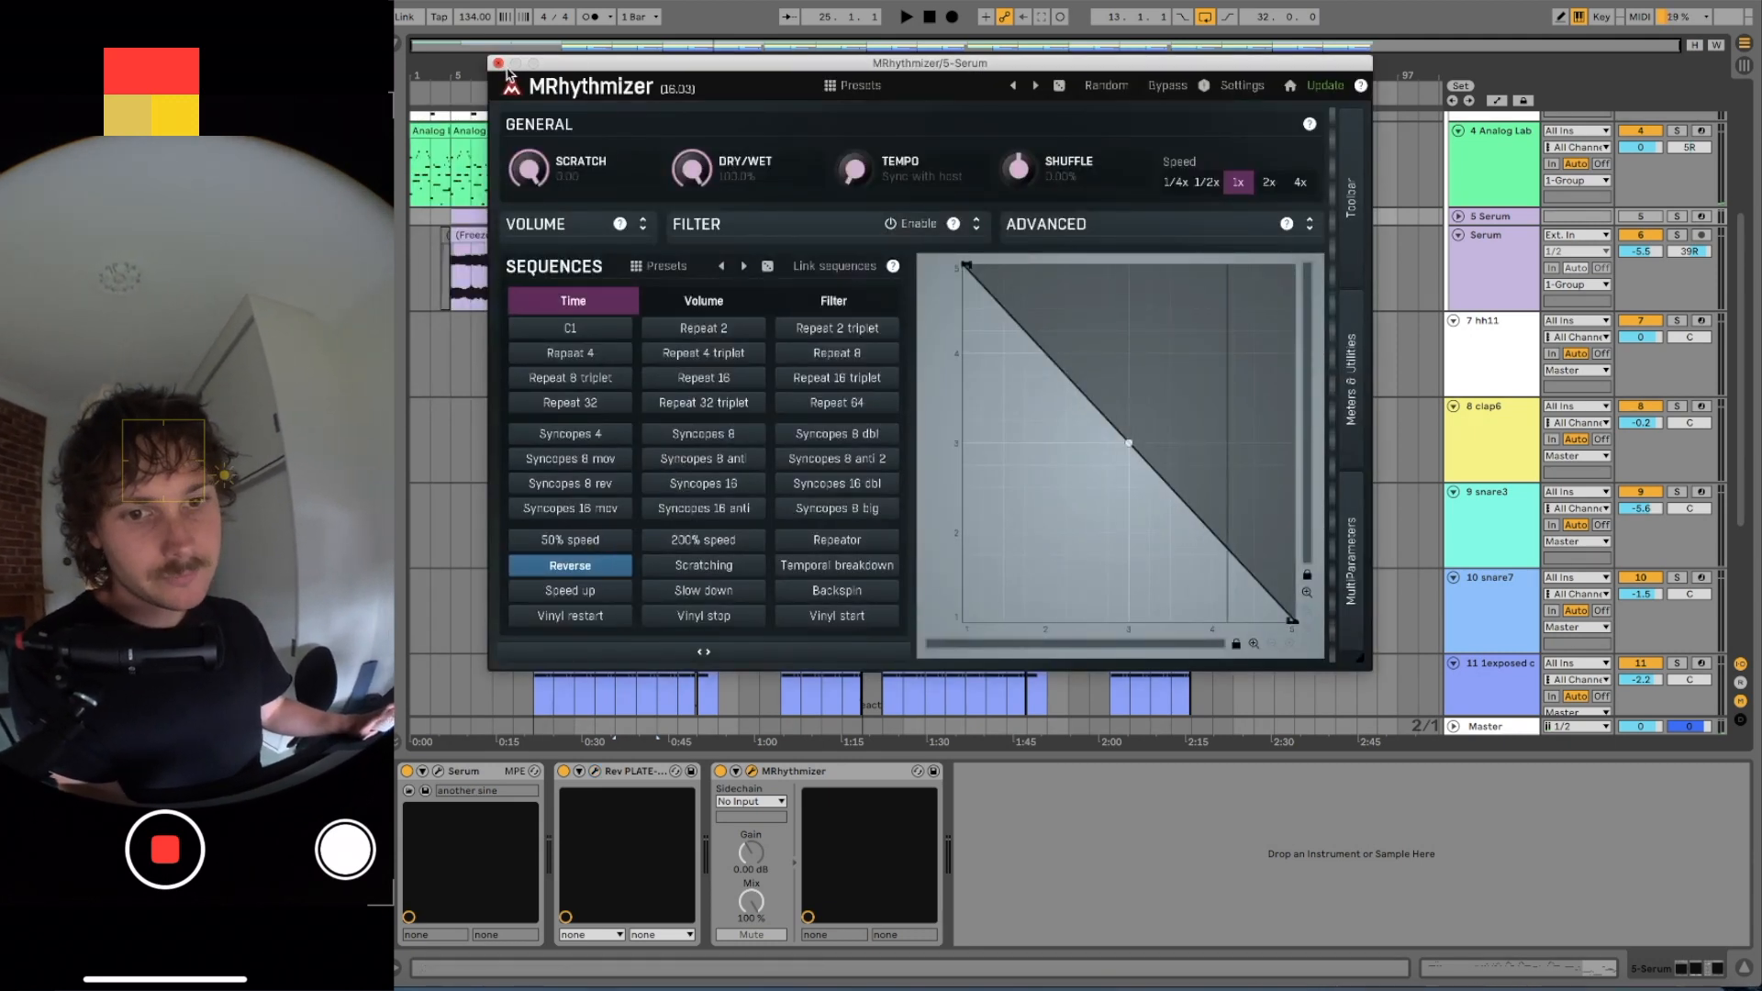
pyautogui.moveTo(616, 221); pyautogui.dragTo(650, 222)
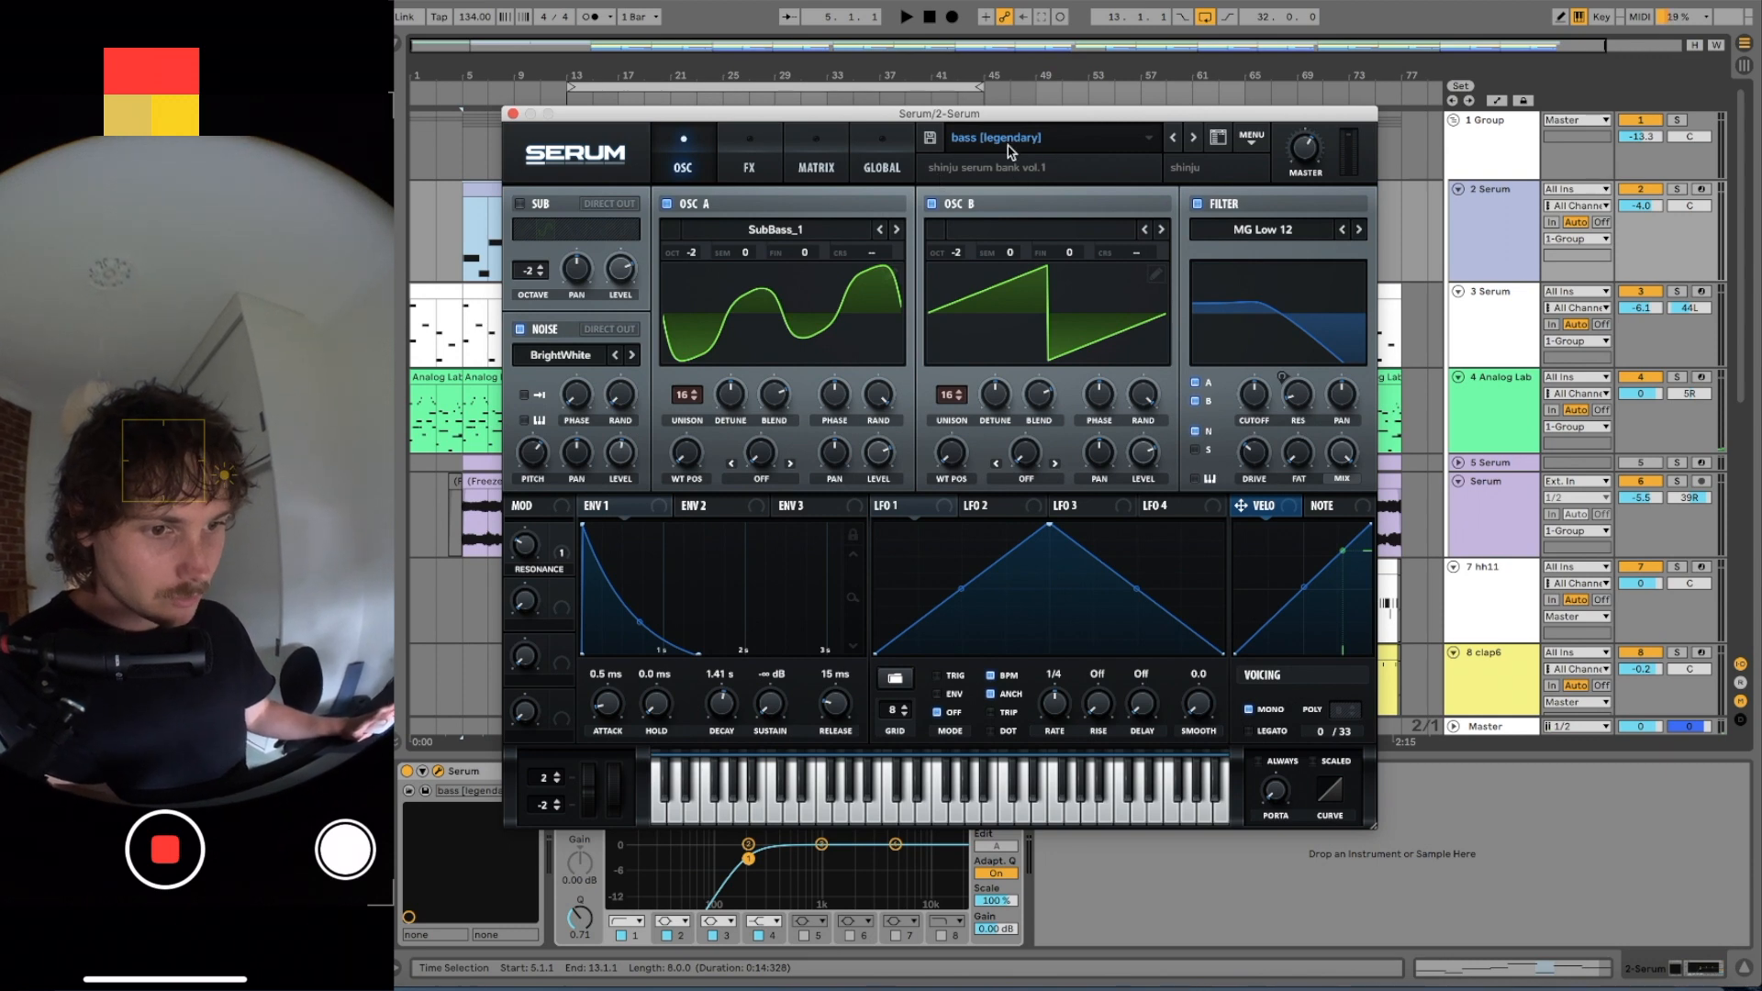
# Close track 2's Serum "bass [legendary]" patch and audition the notes of its MIDI clip
pyautogui.click(513, 113)
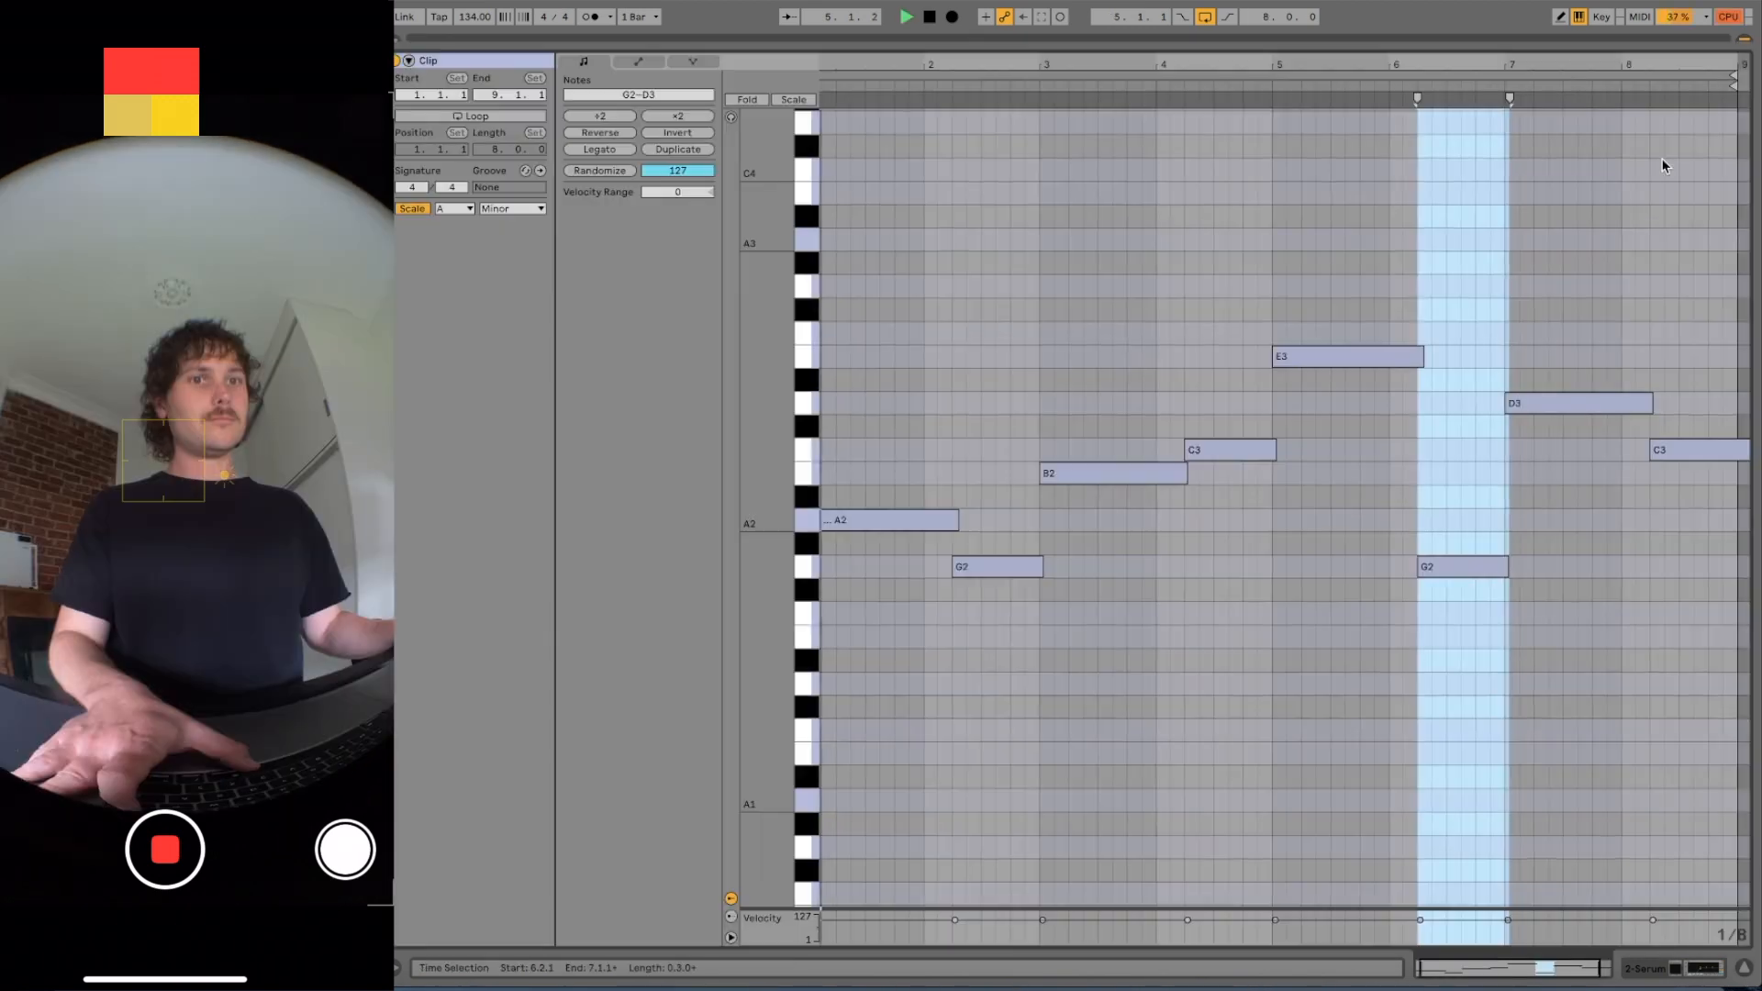
pyautogui.hscroll(1, 1664, 167)
pyautogui.hscroll(-1, 1663, 167)
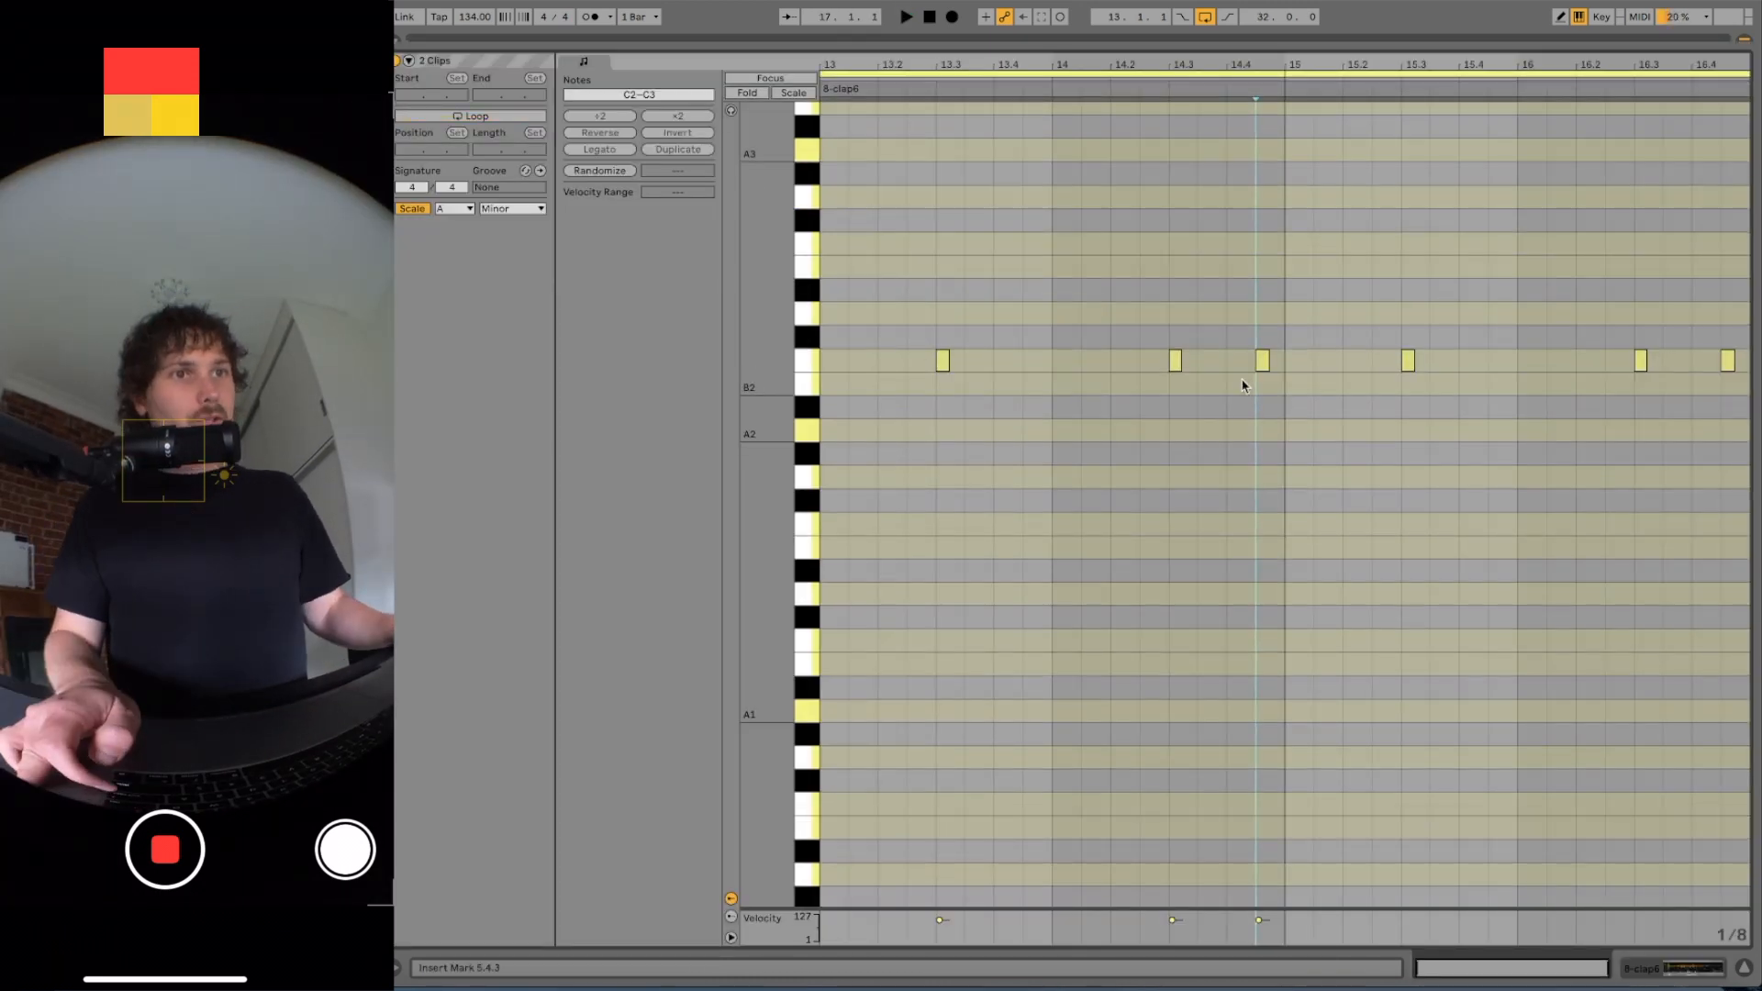
# Inspect the clap and hi-hat patterns and switch the hi-hat clip's grid to 1/16 triplets
pyautogui.moveTo(1240, 310); pyautogui.dragTo(1265, 438)
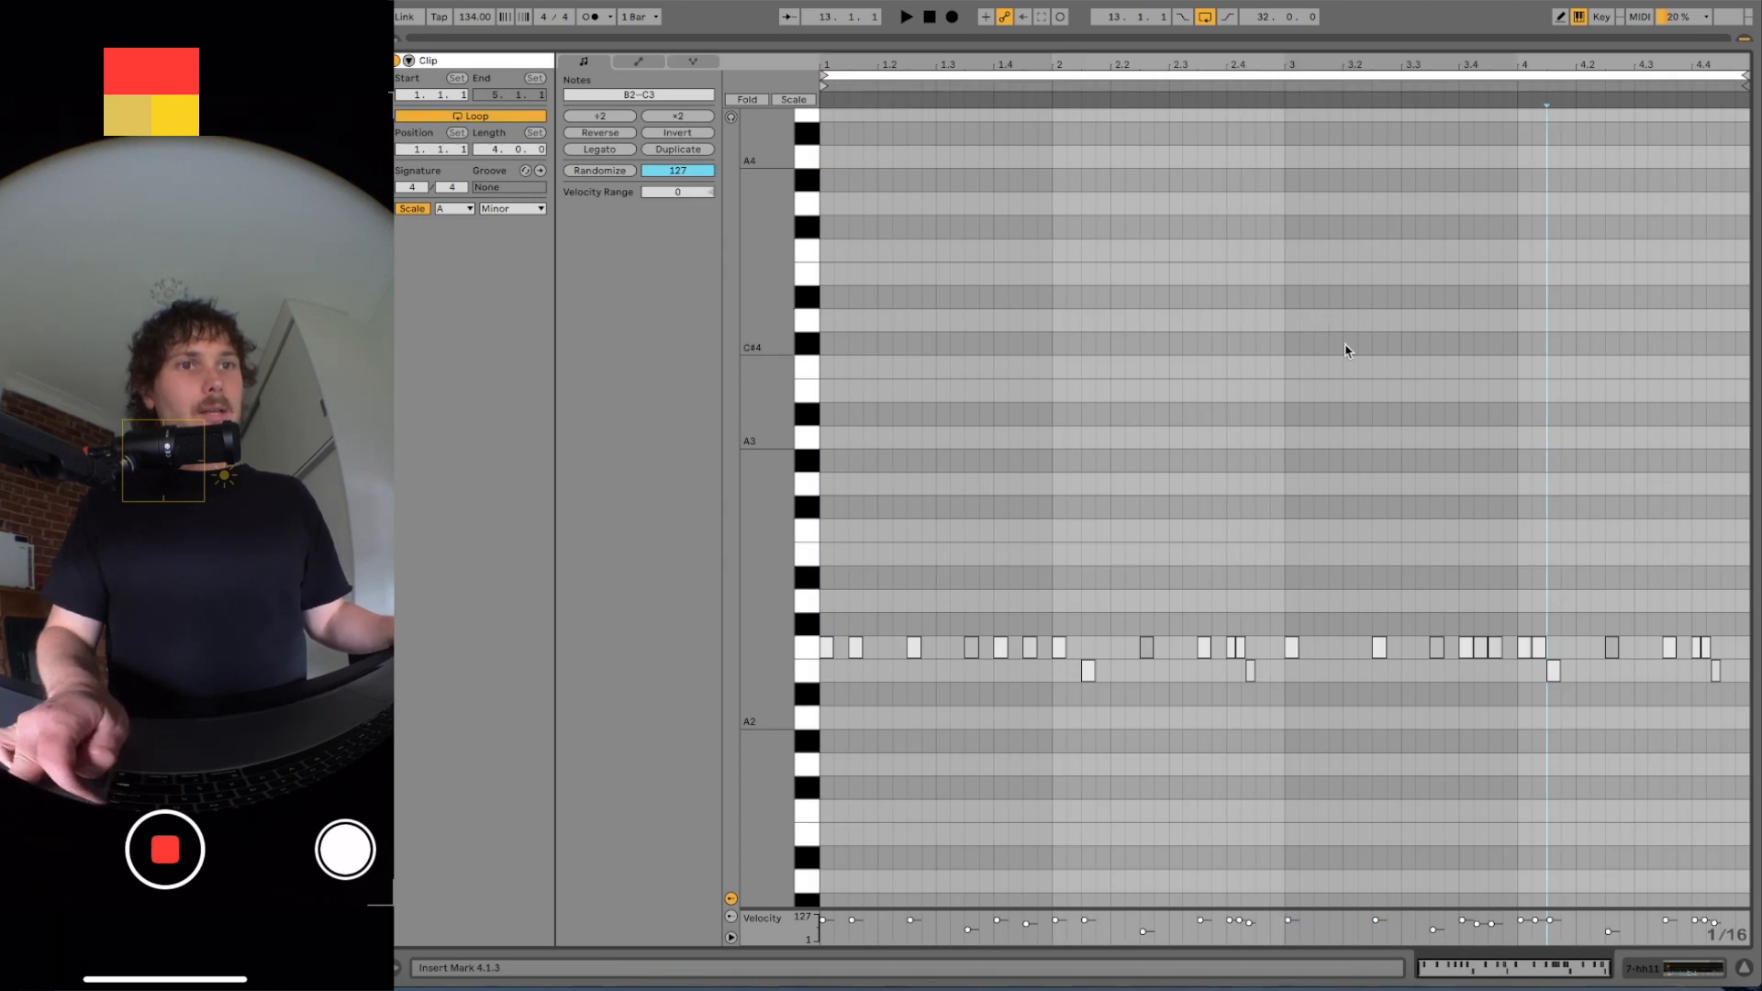
pyautogui.scroll(-2, 1342, 343)
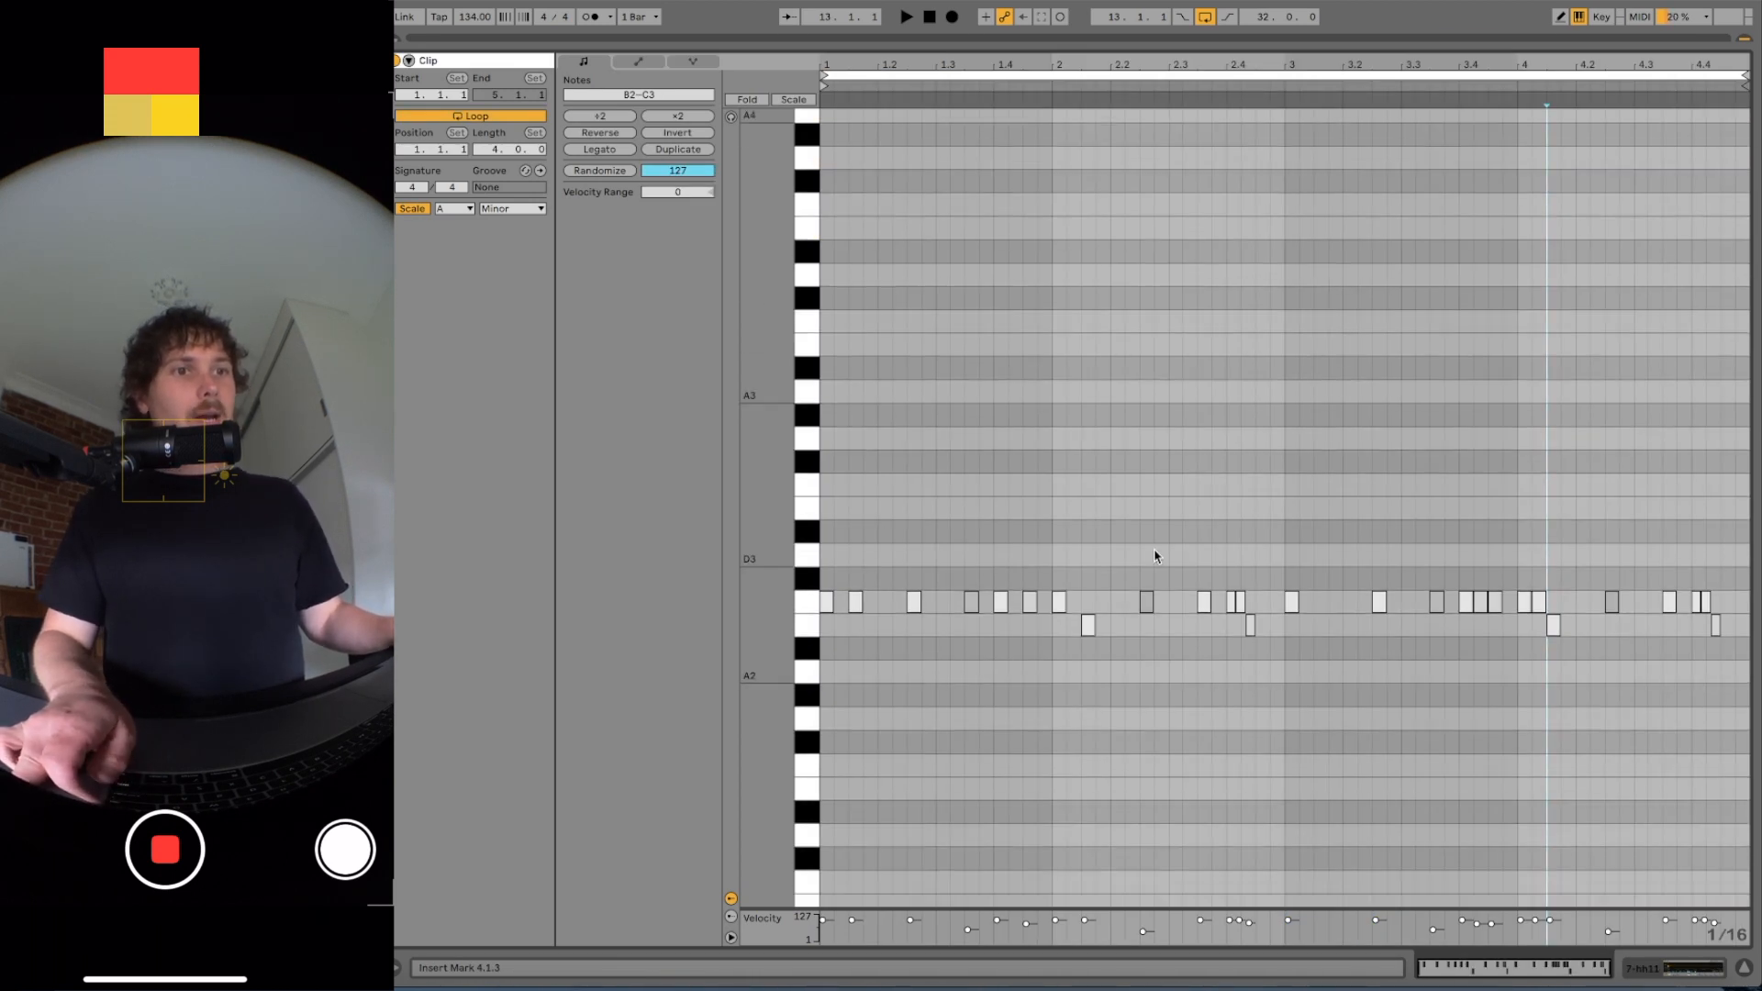
pyautogui.click(1268, 686)
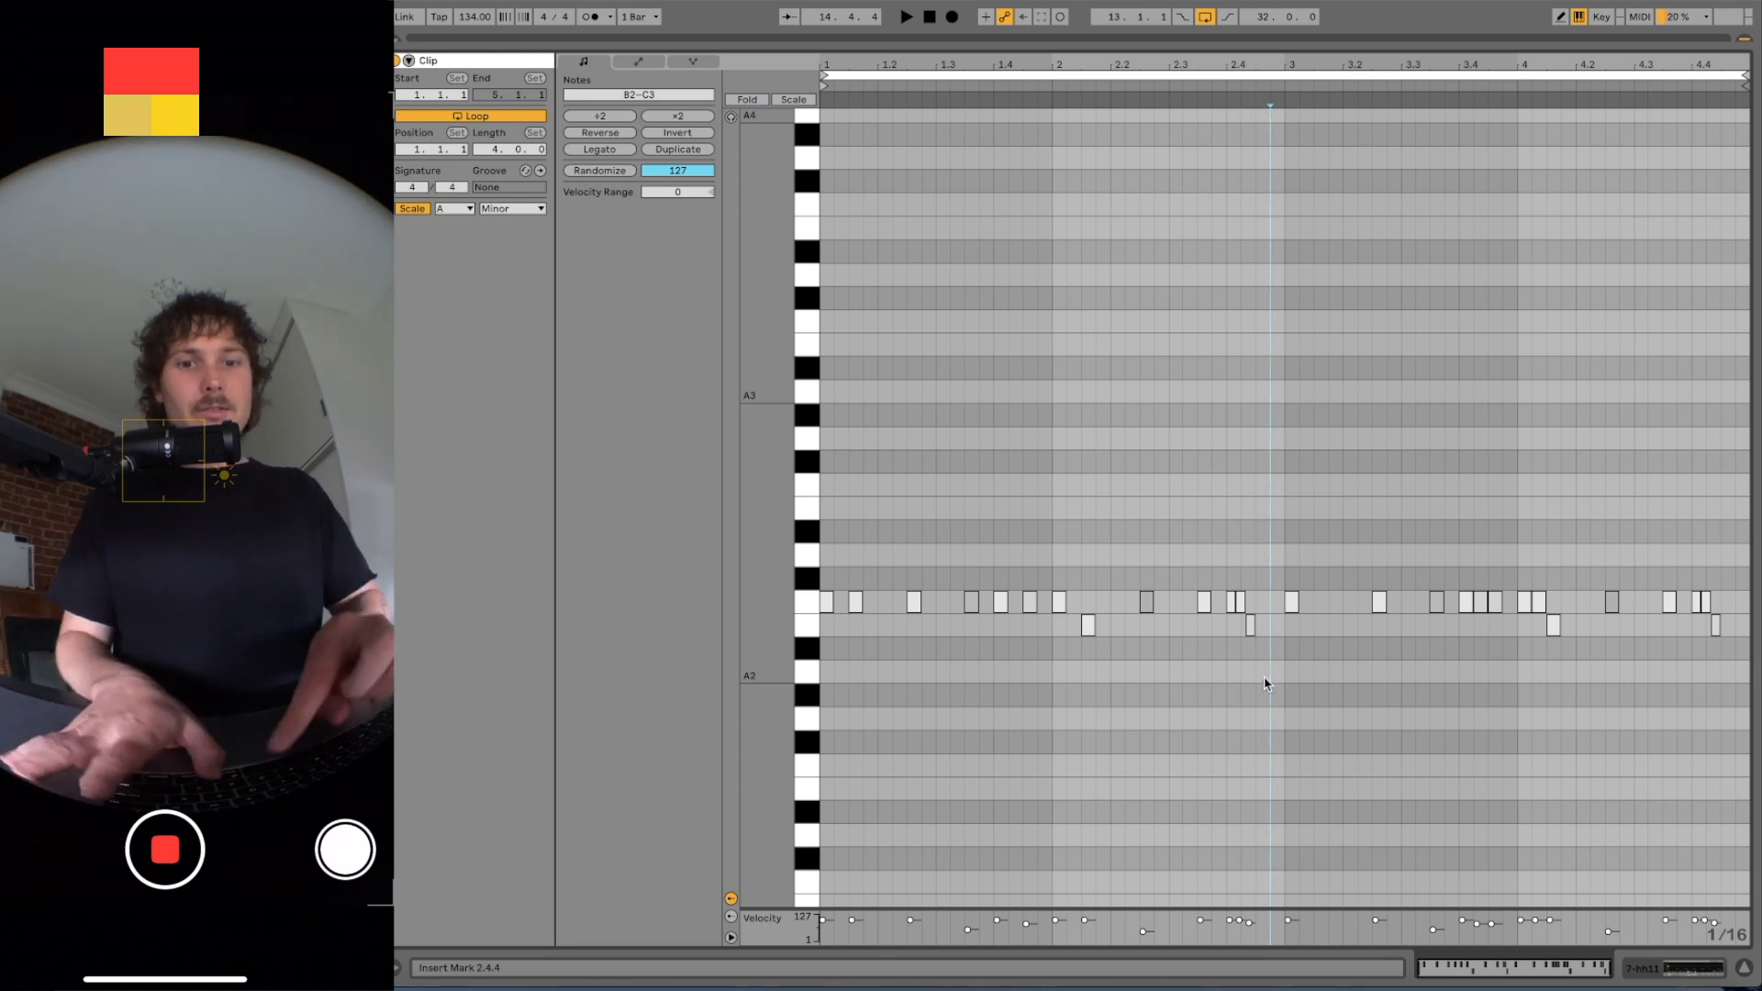
pyautogui.hotkey('ctrl', '3')
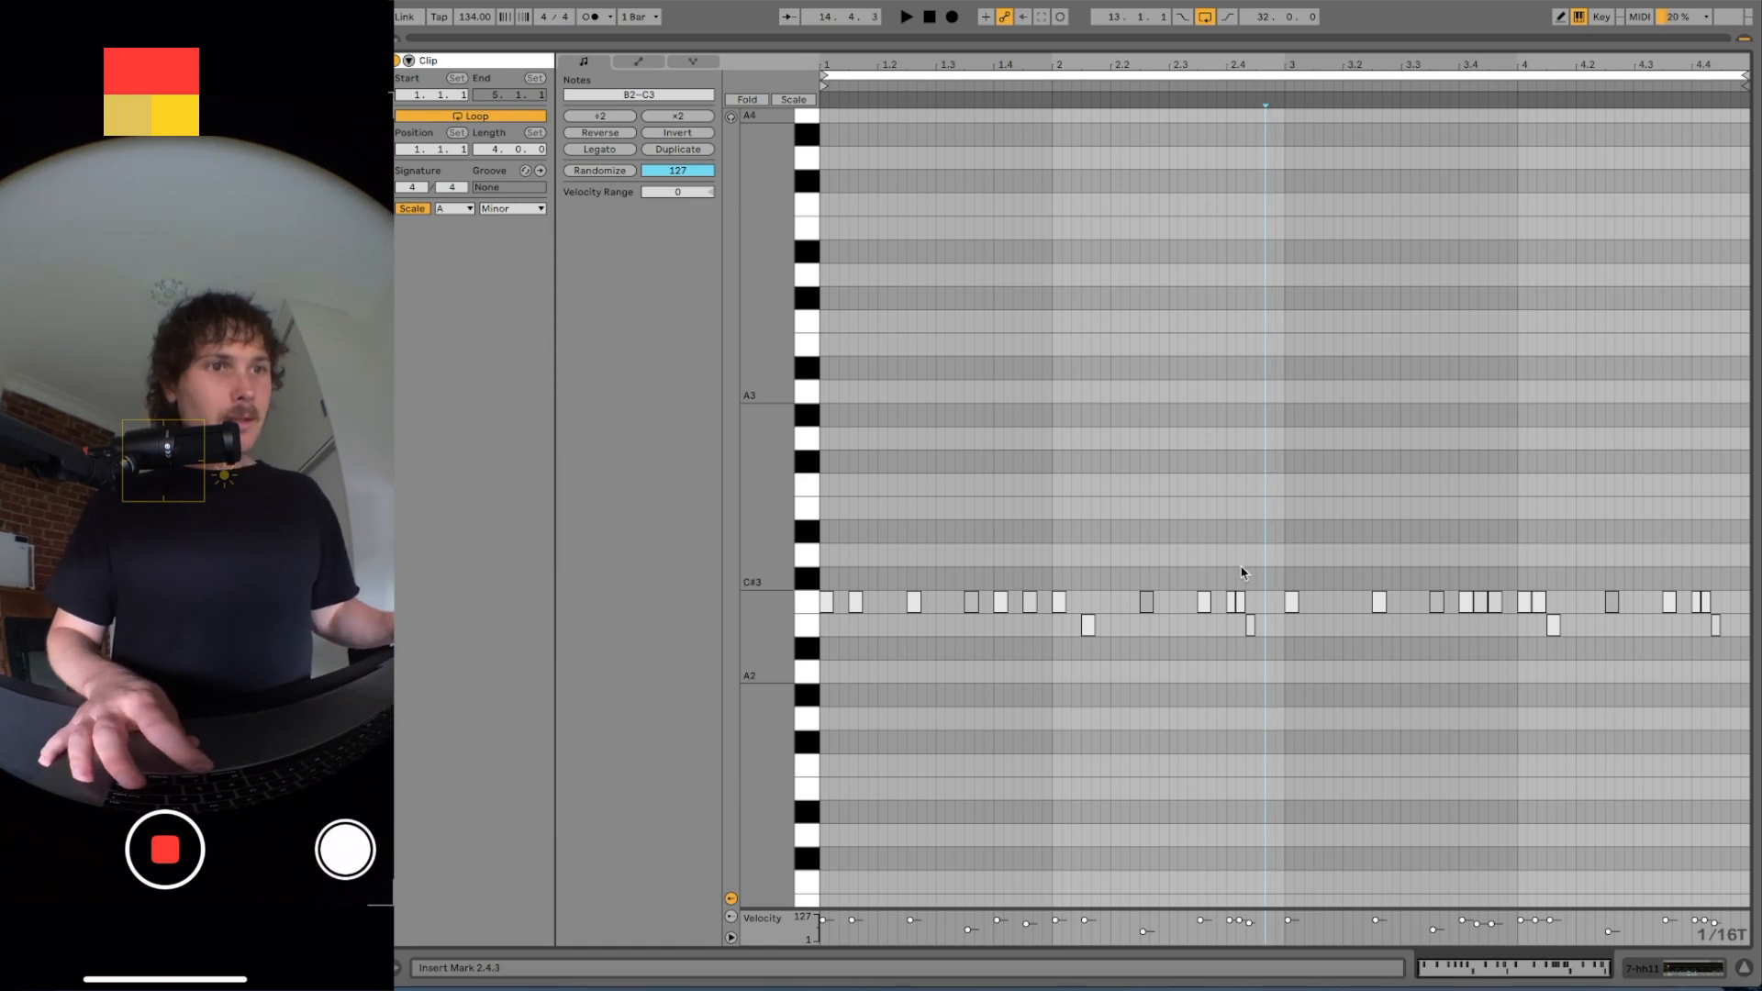
pyautogui.click(1257, 702)
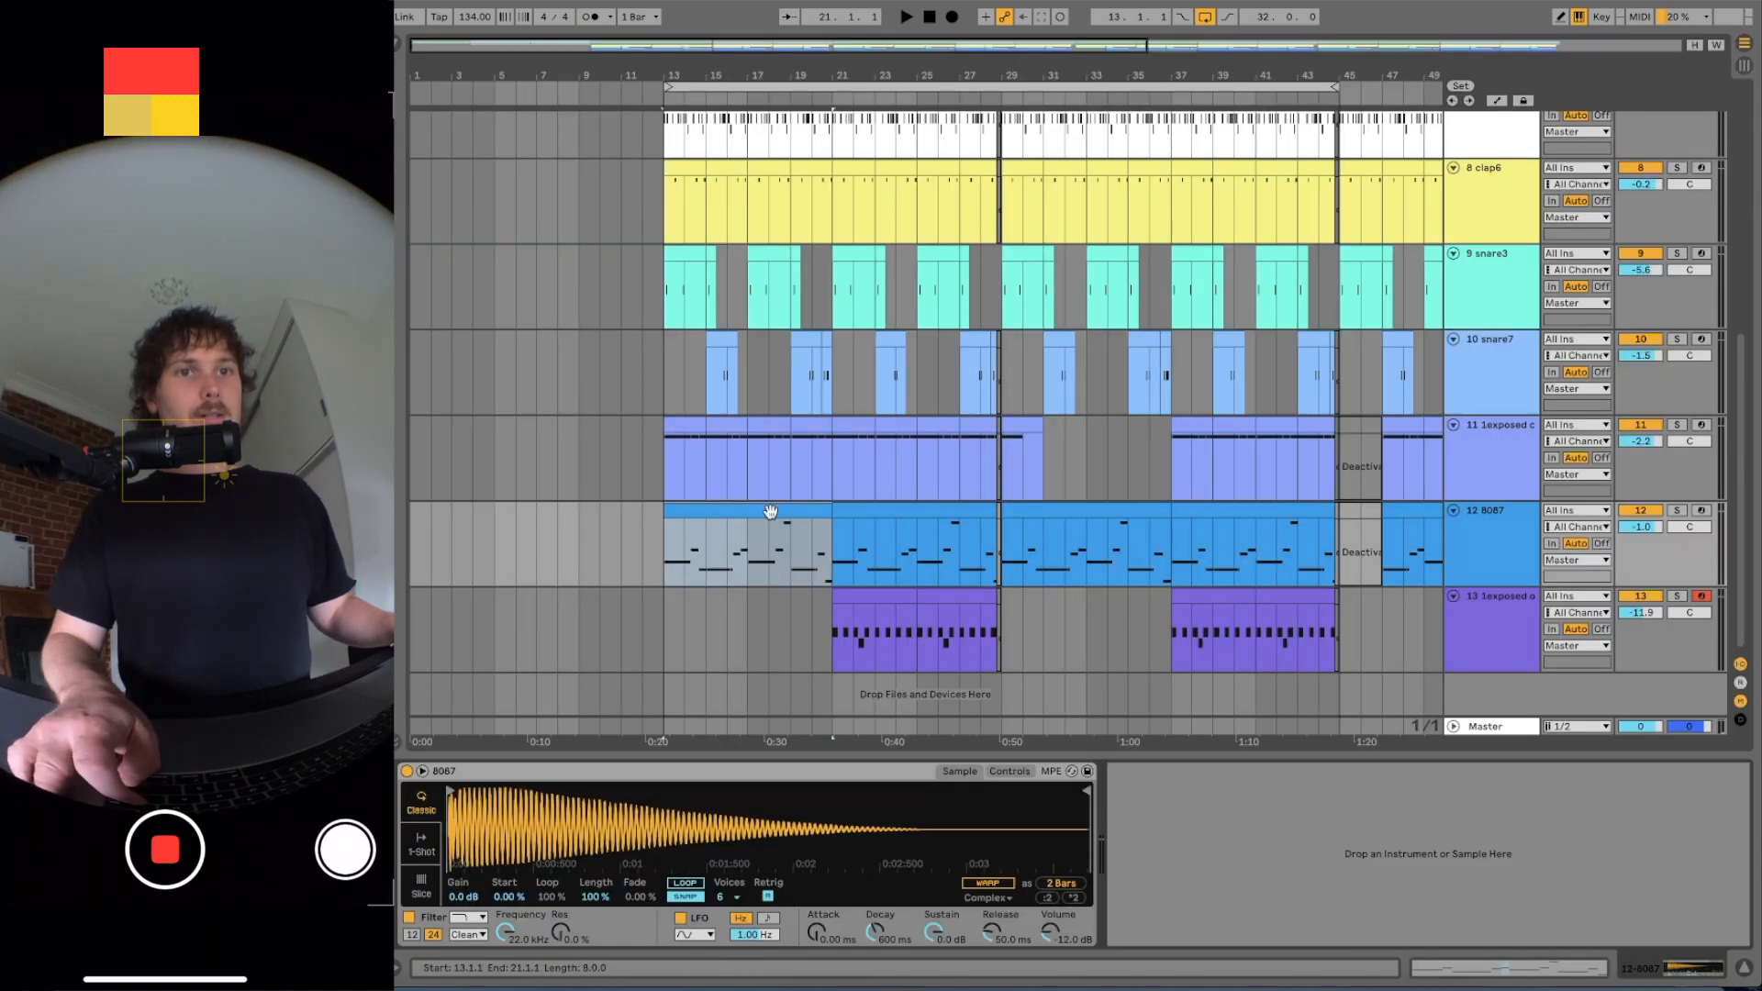
# Examine and audition the notes of the crash and 8087 clips starting at bar 13 together
pyautogui.click(771, 515)
pyautogui.press('Up')
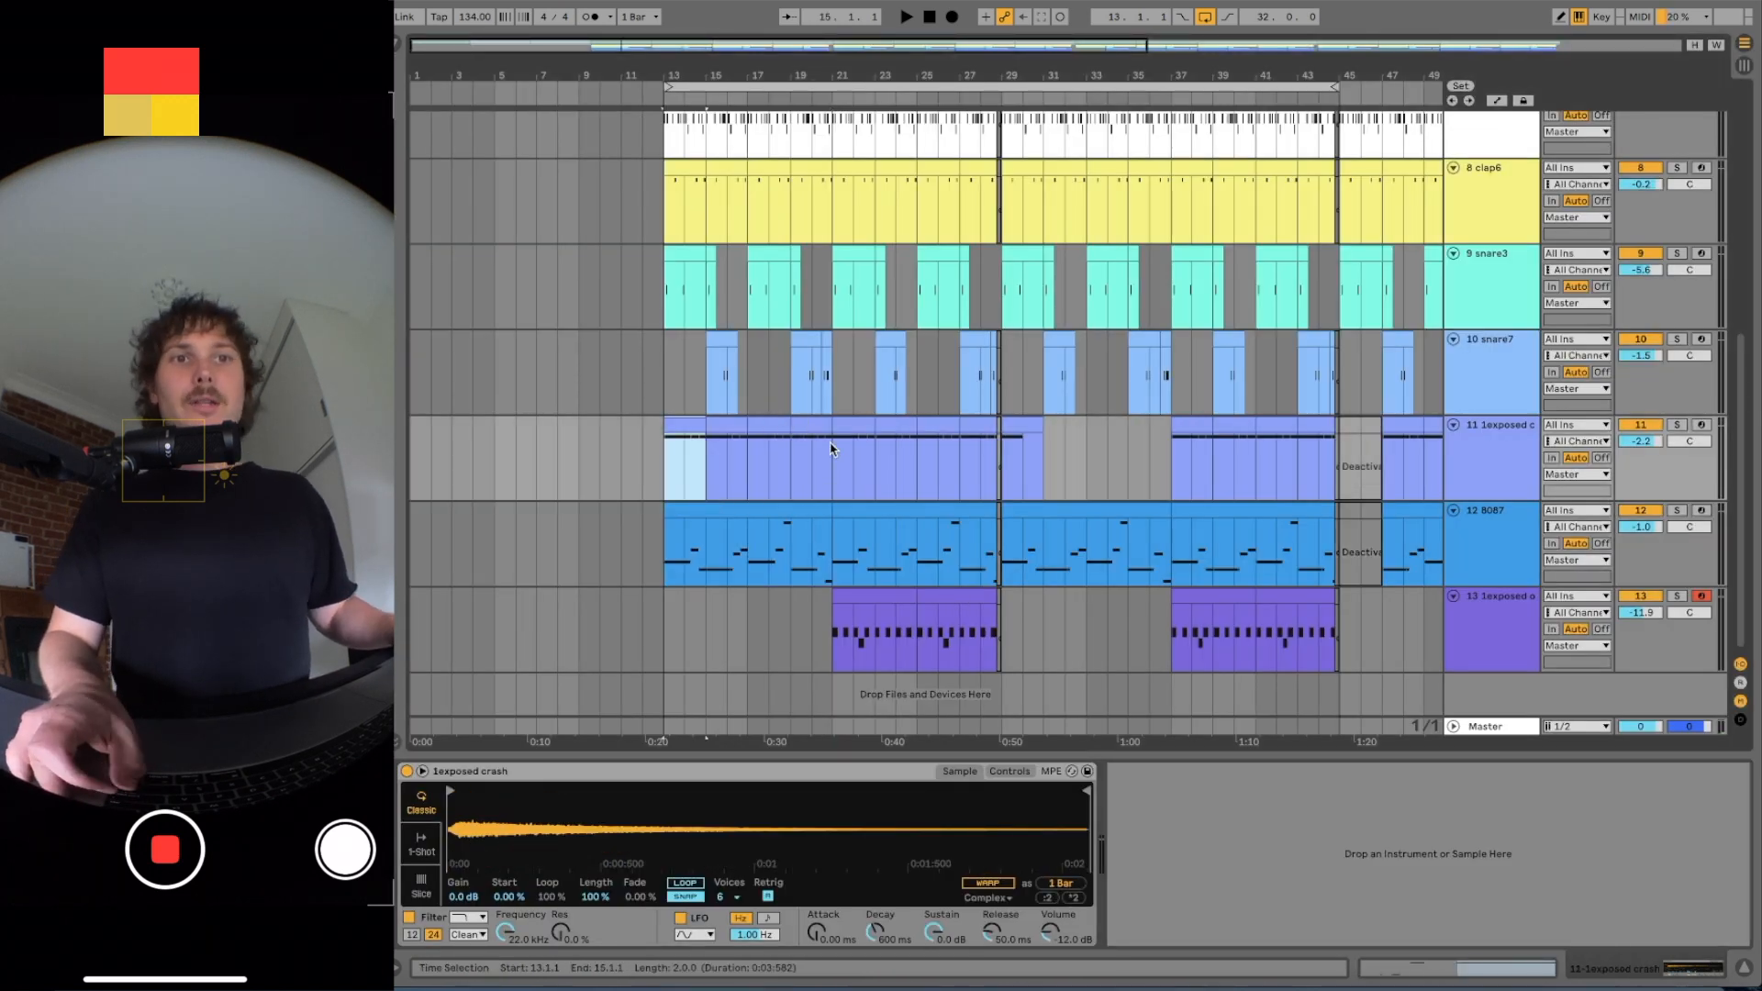
pyautogui.click(720, 459)
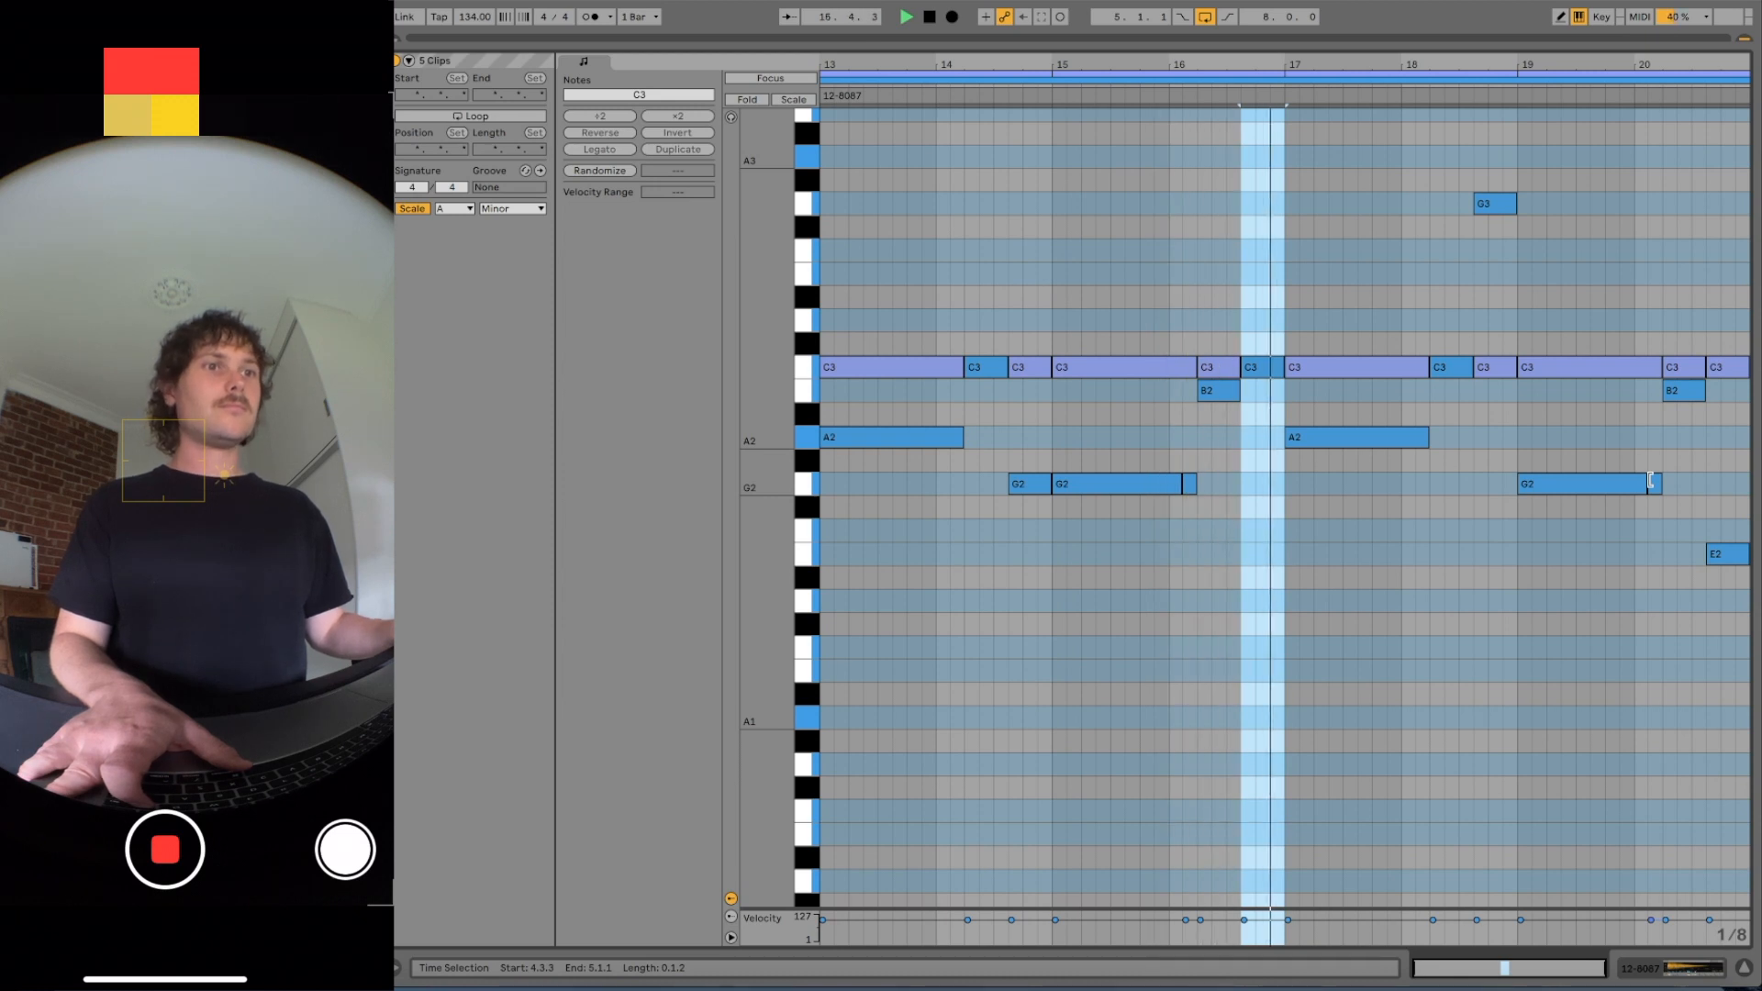
pyautogui.scroll(2, 1709, 486)
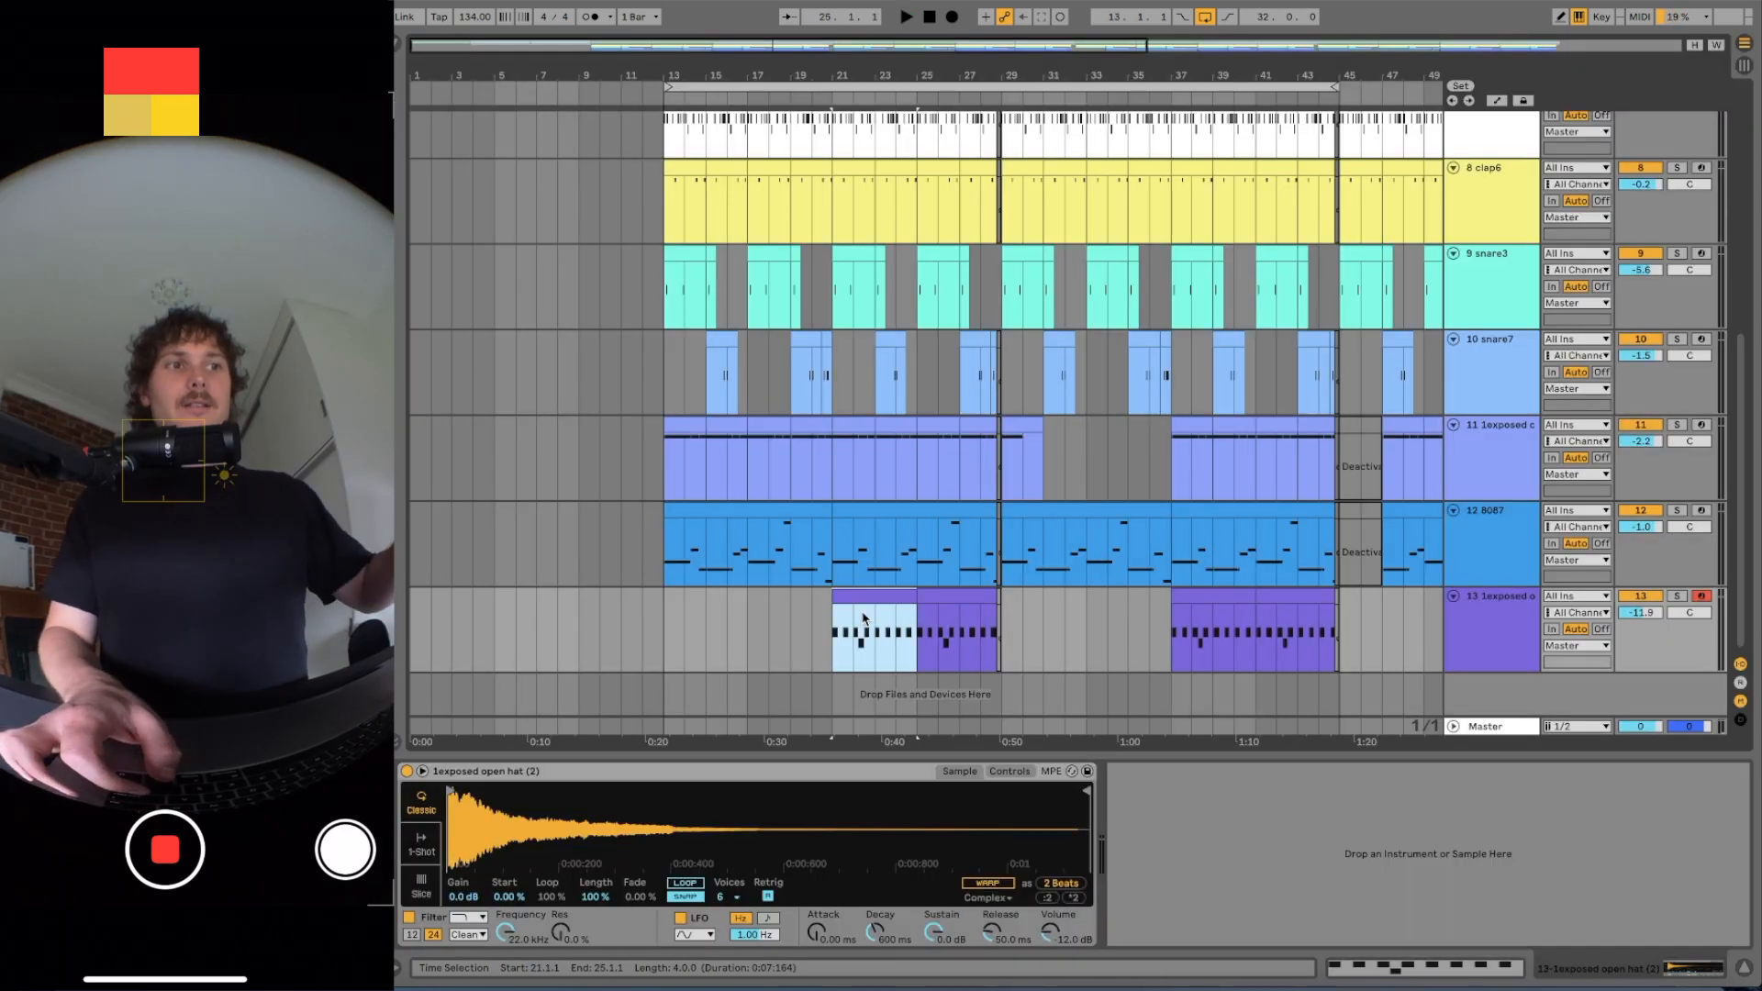
# Open the open hat clip at bar 21, audition its pattern from the start, and return to the arrangement
pyautogui.doubleClick(864, 619)
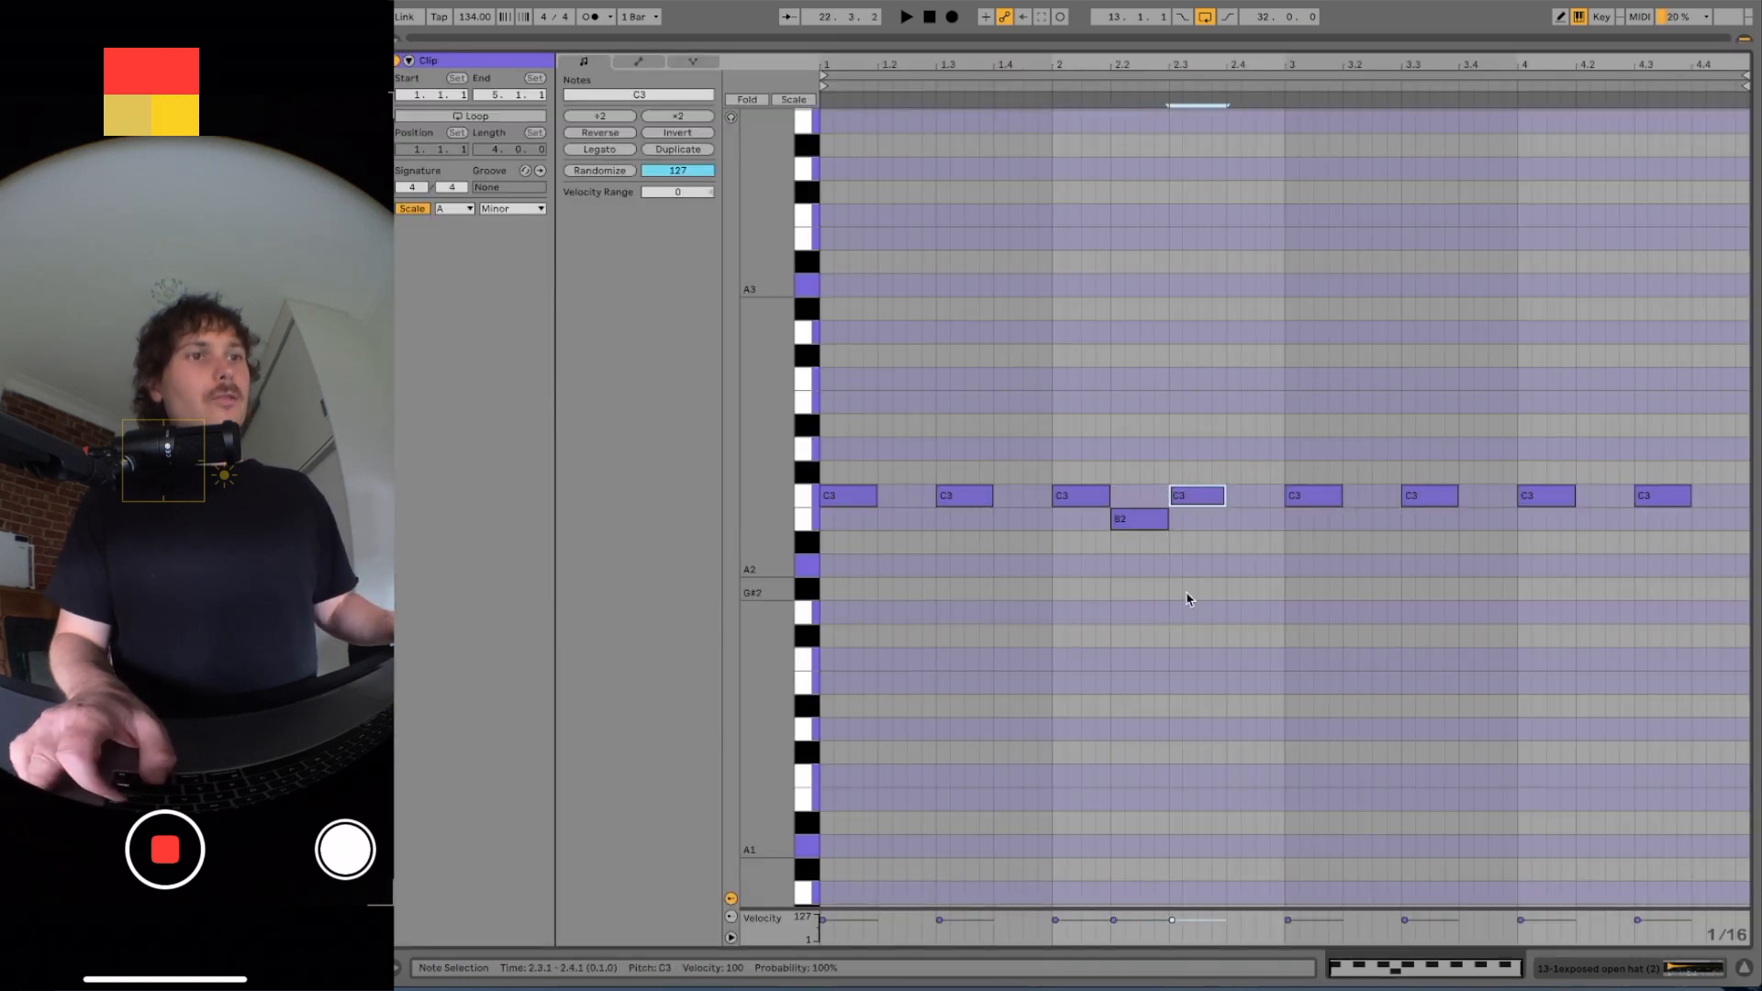
pyautogui.click(834, 364)
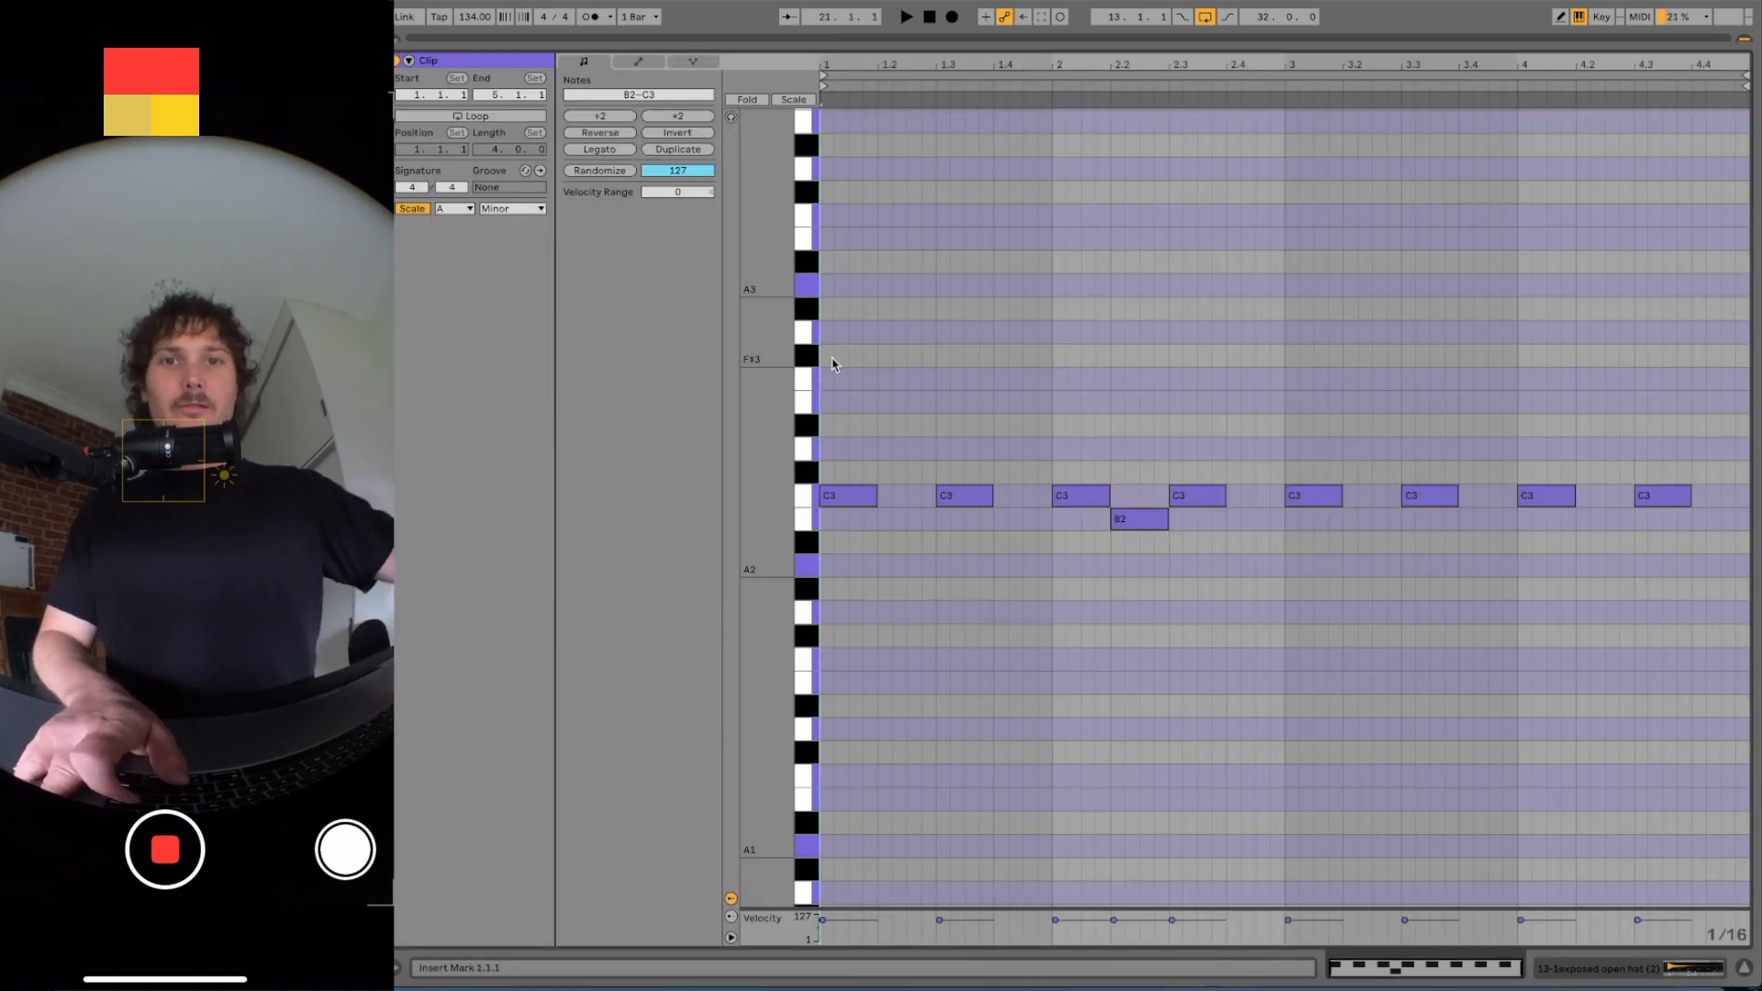
pyautogui.hotkey('shift', 'Tab')
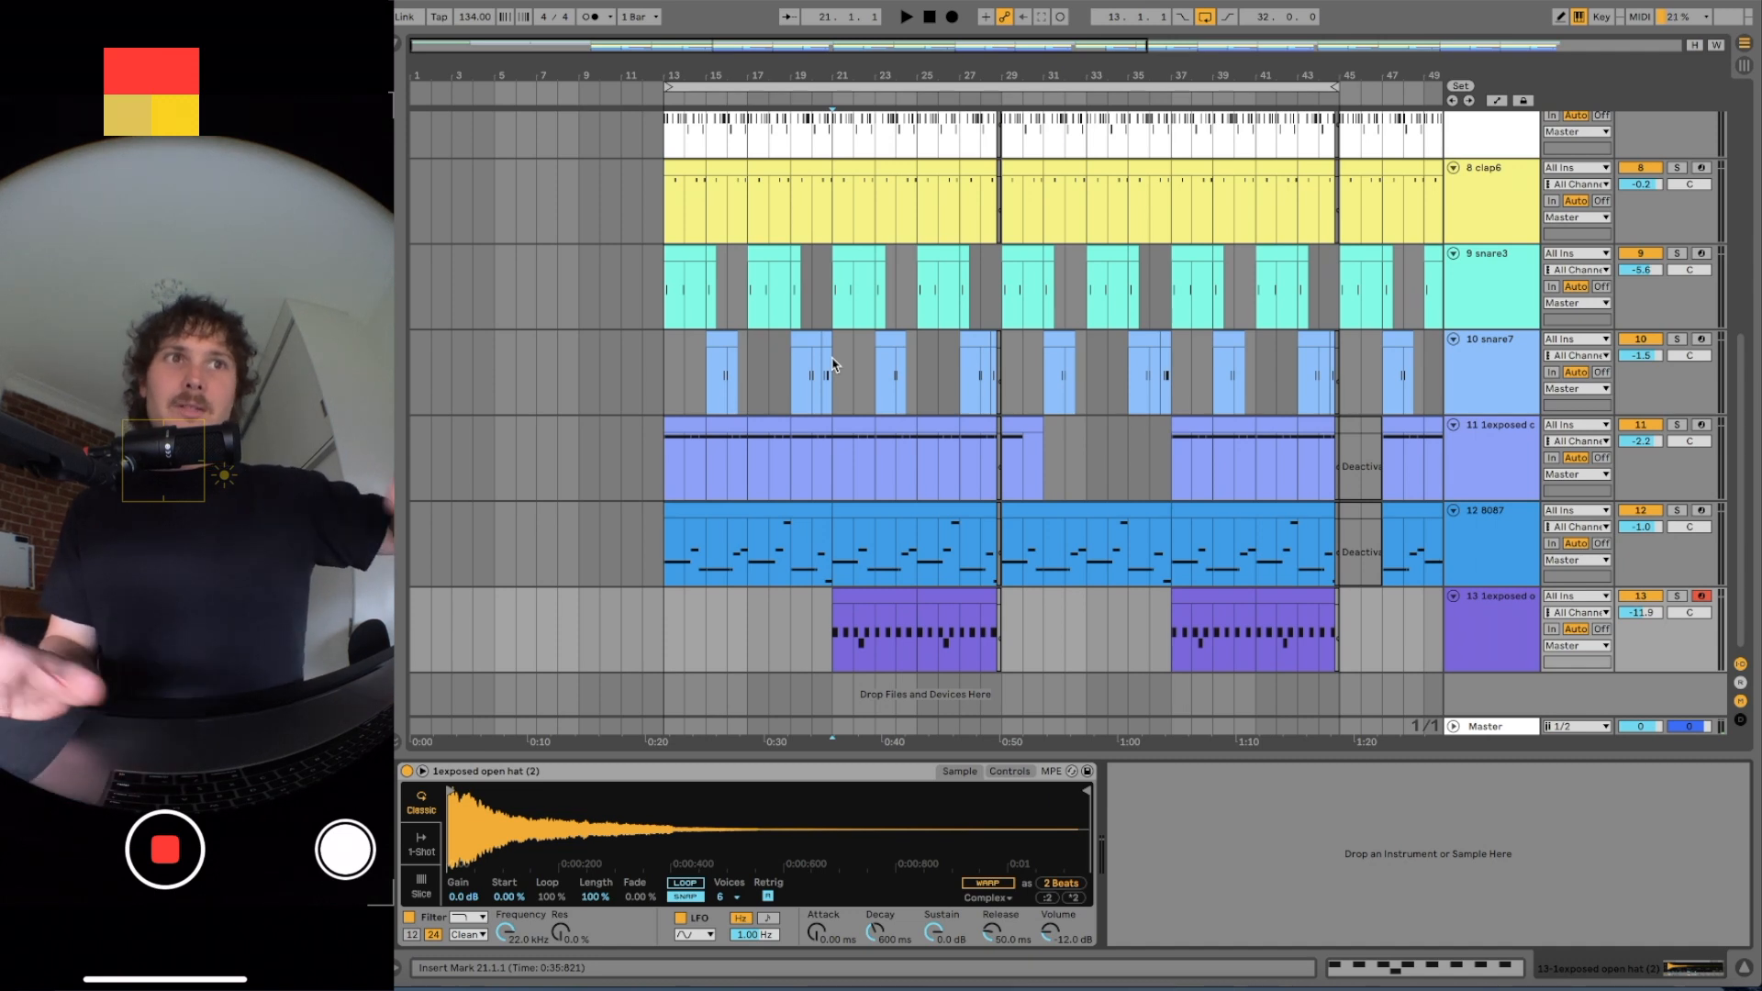
pyautogui.press('space')
pyautogui.hotkey('shift', 'Tab')
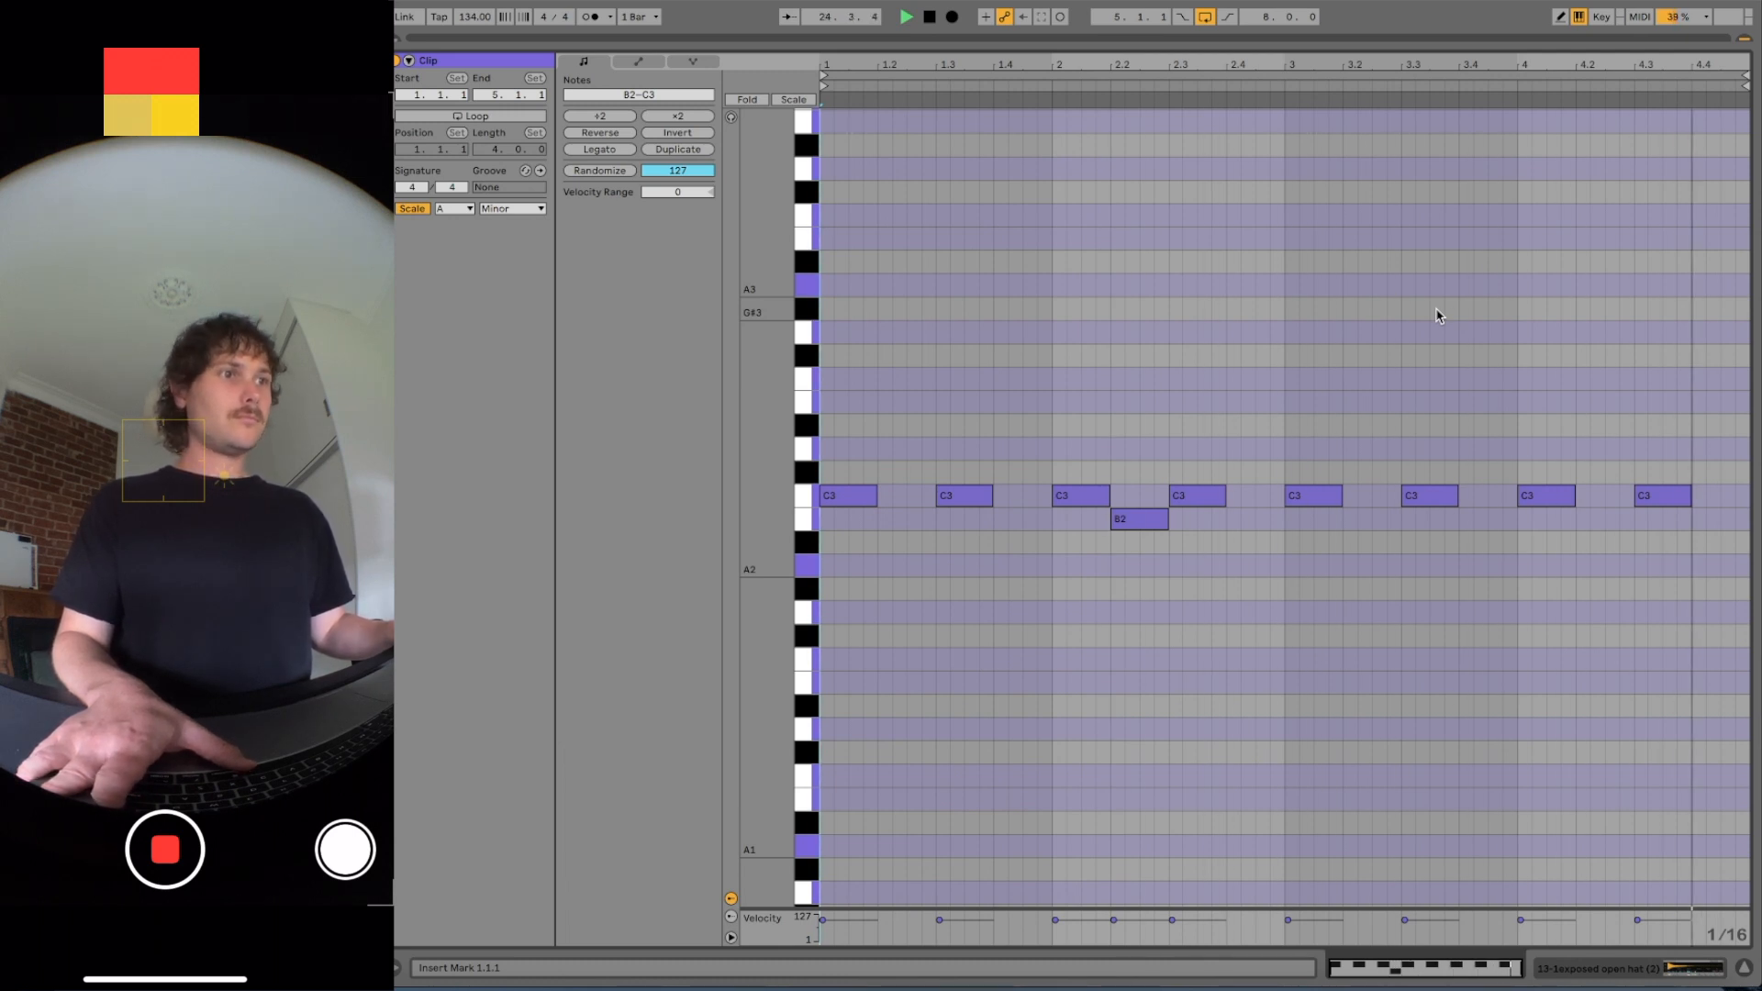
pyautogui.press('space')
pyautogui.hotkey('shift', 'Tab')
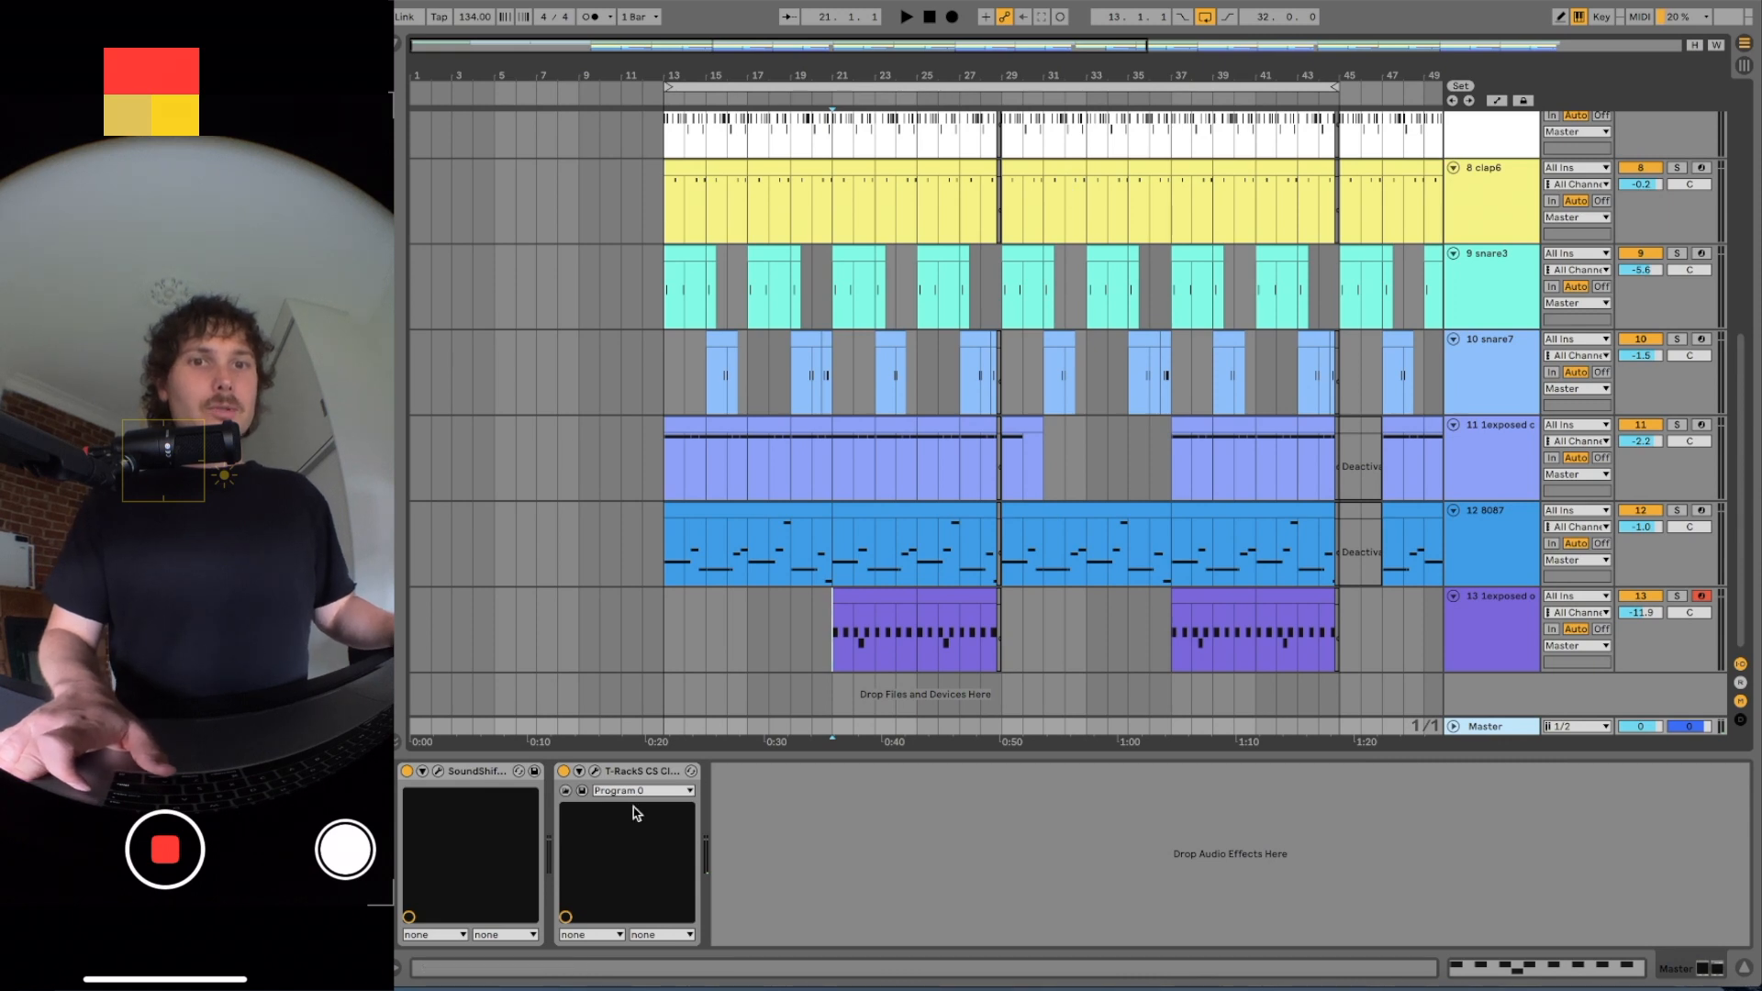
# Open the T-RackS Classic Clipper and SoundShifter Pitch on the master track to examine their settings
pyautogui.click(594, 771)
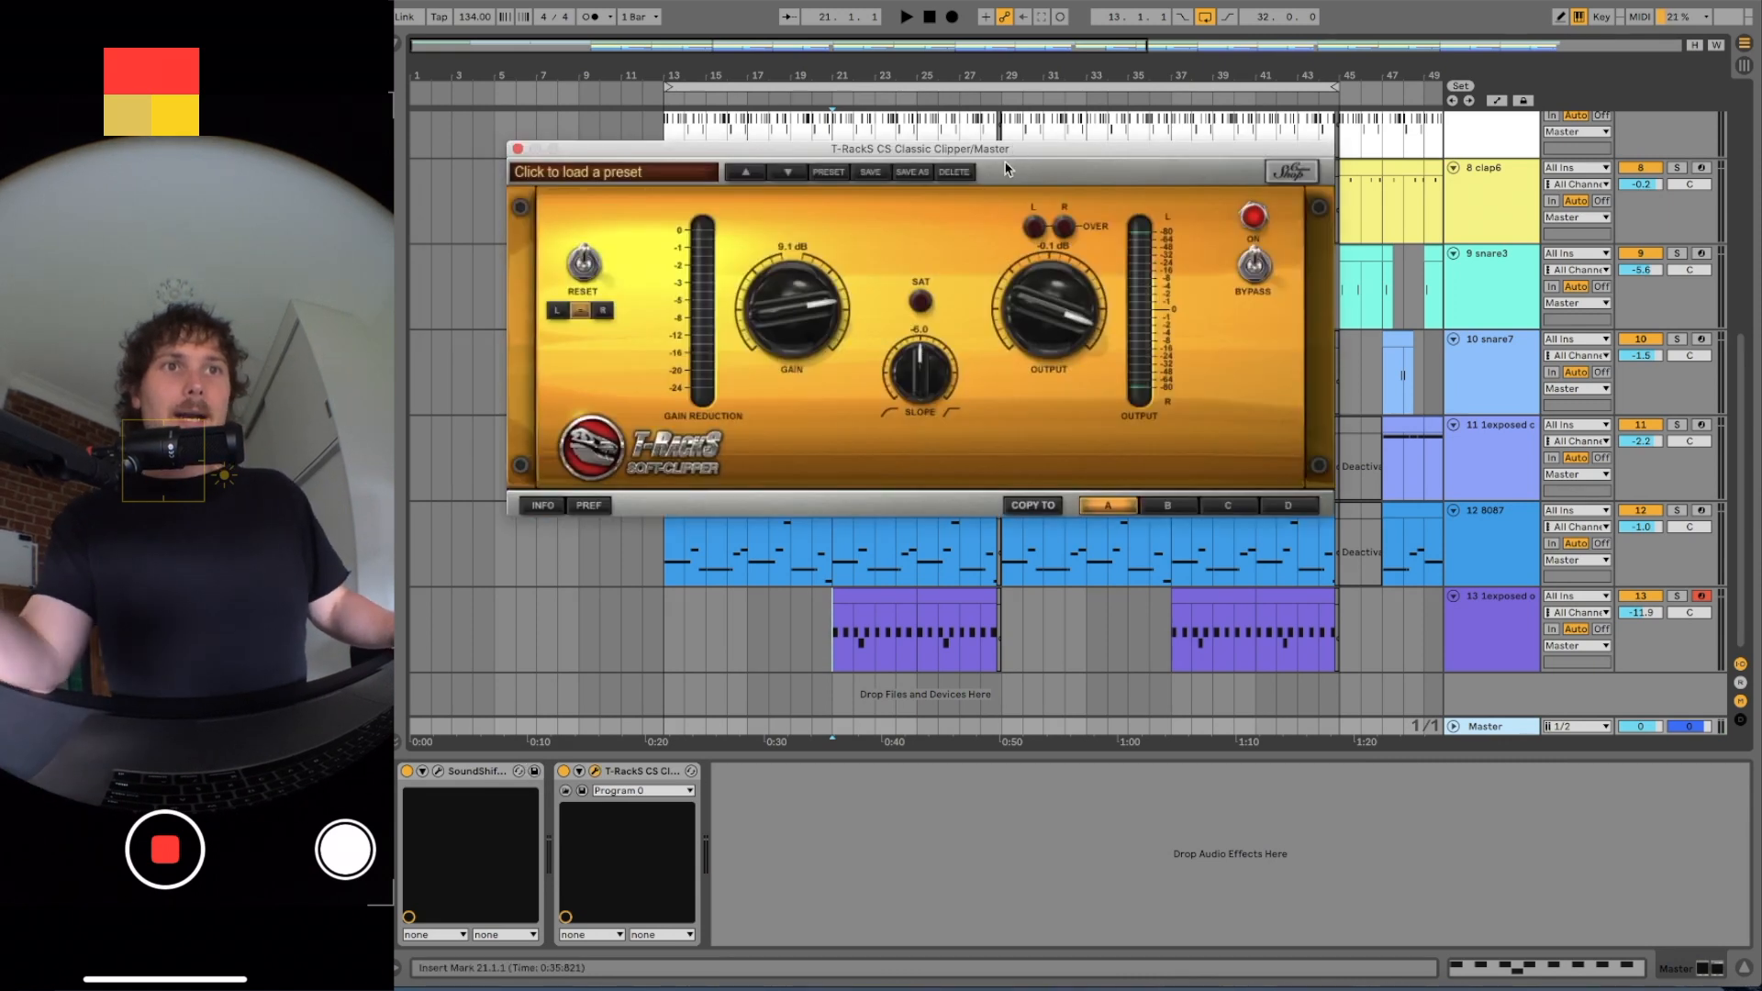
pyautogui.click(438, 771)
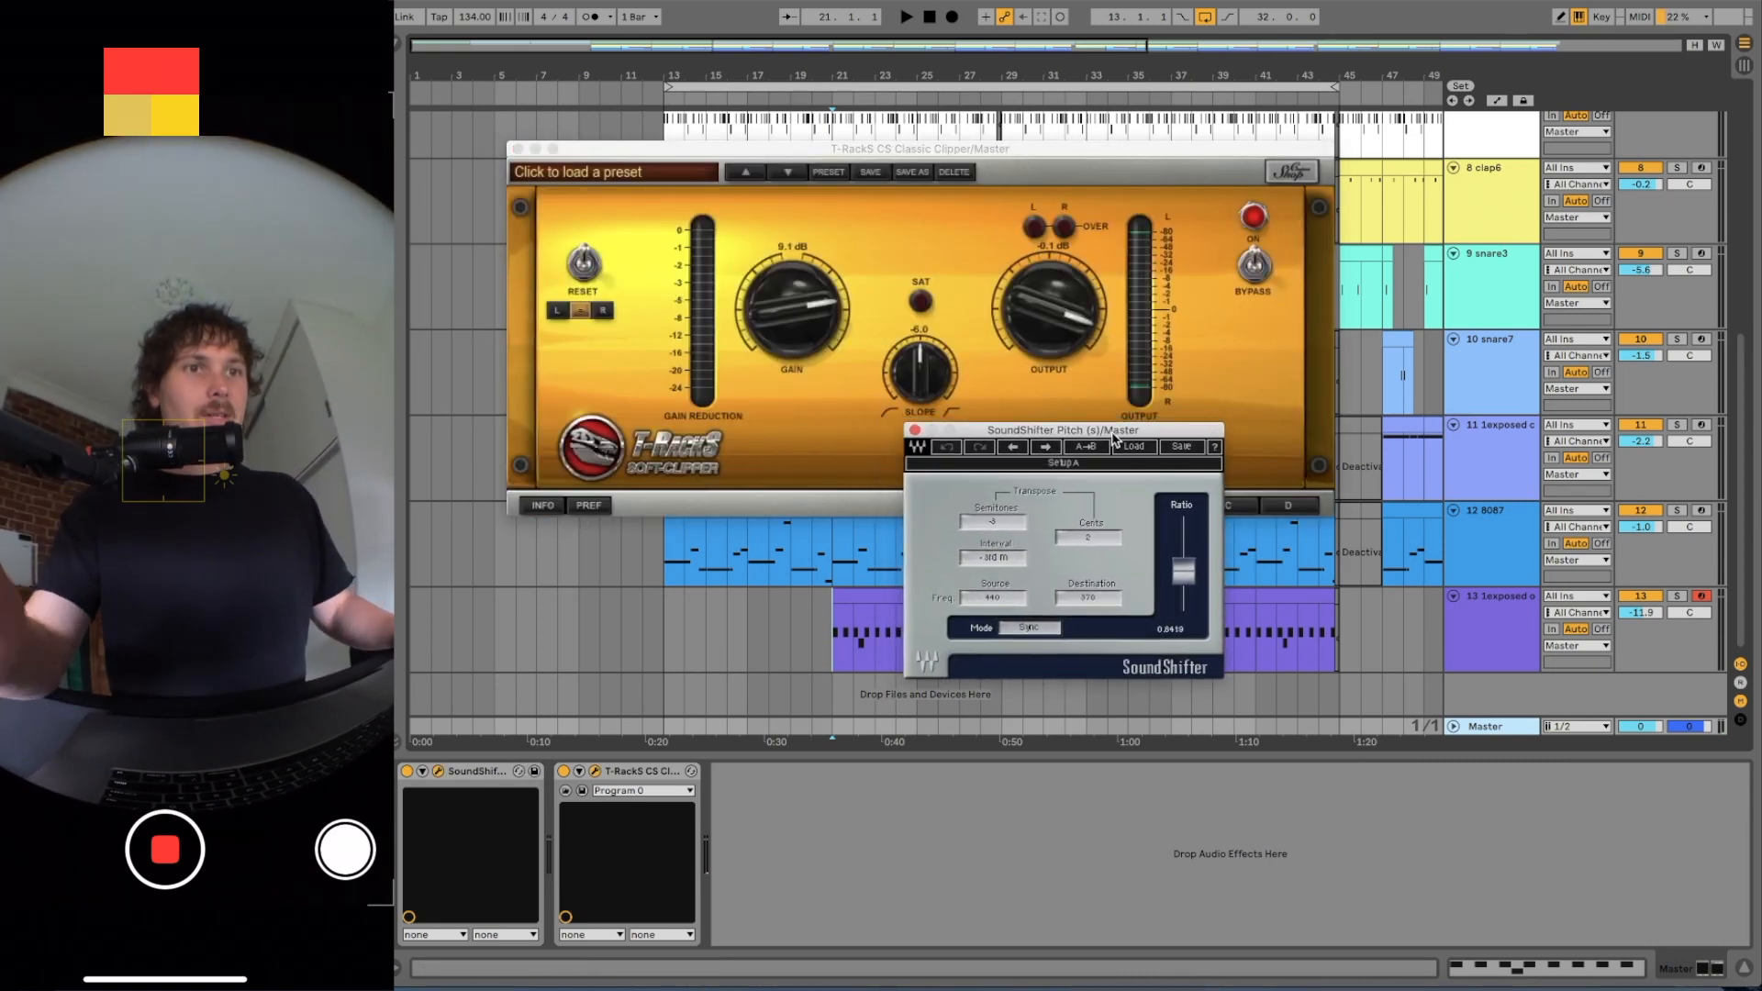
pyautogui.moveTo(1149, 431); pyautogui.dragTo(1147, 422)
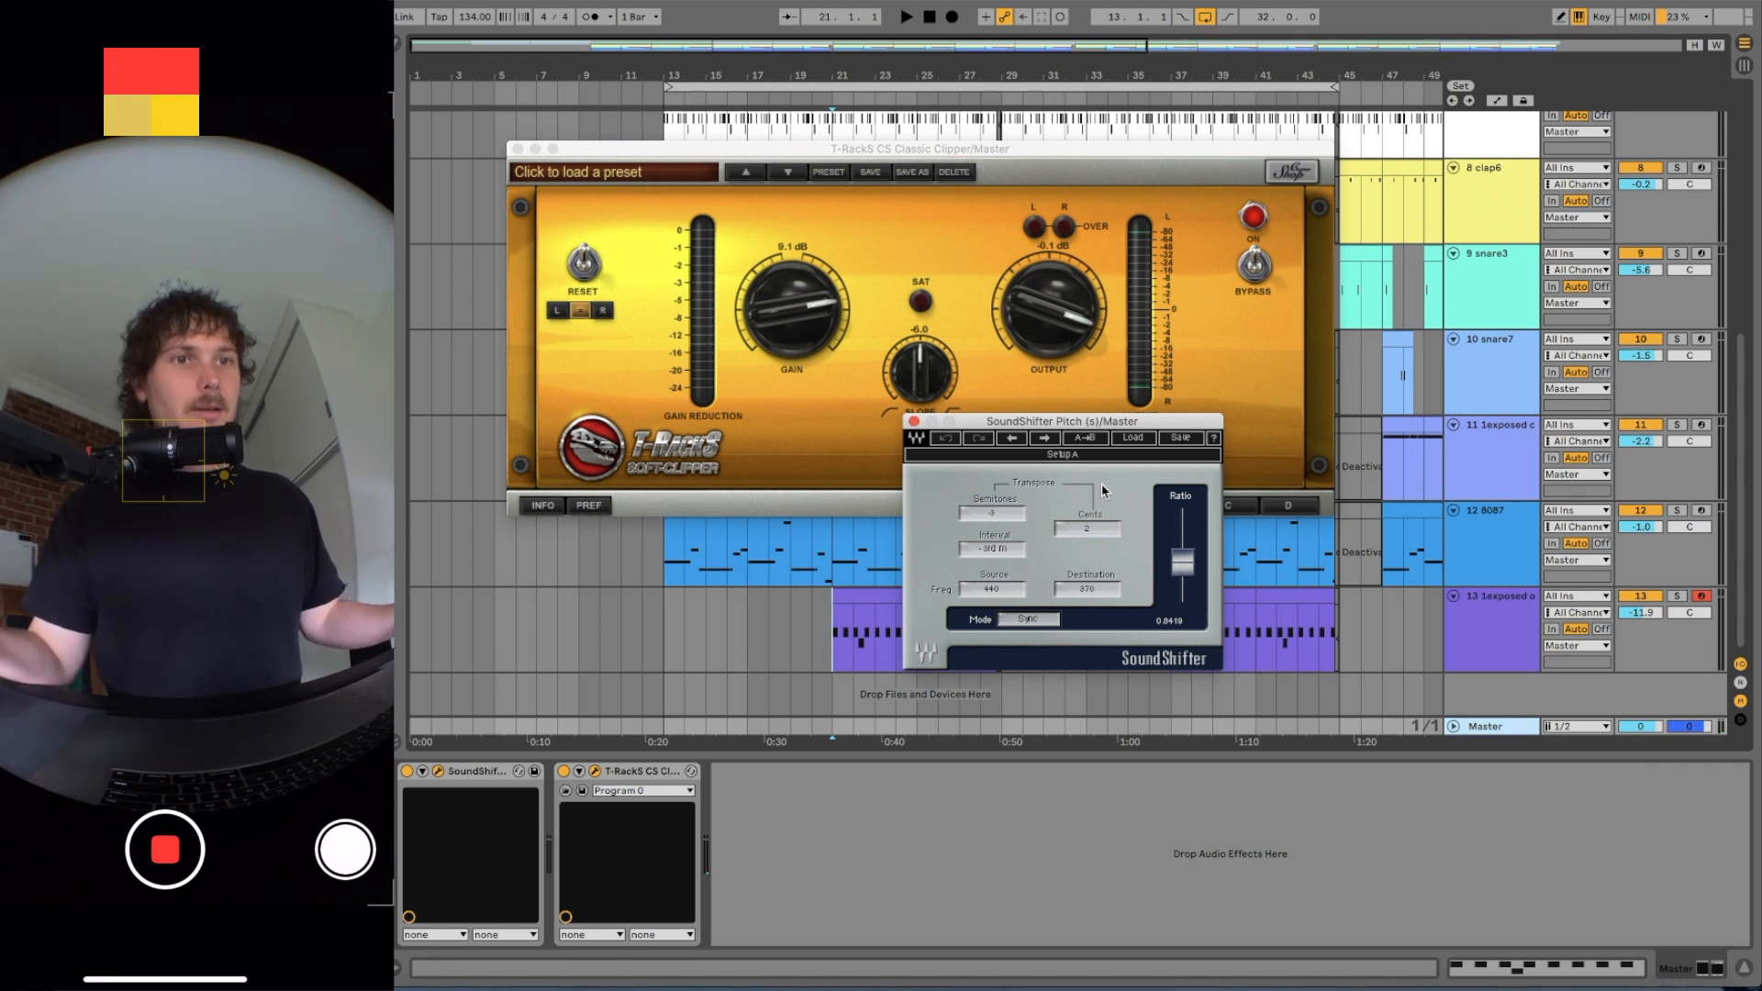
pyautogui.moveTo(1046, 426); pyautogui.dragTo(1156, 439)
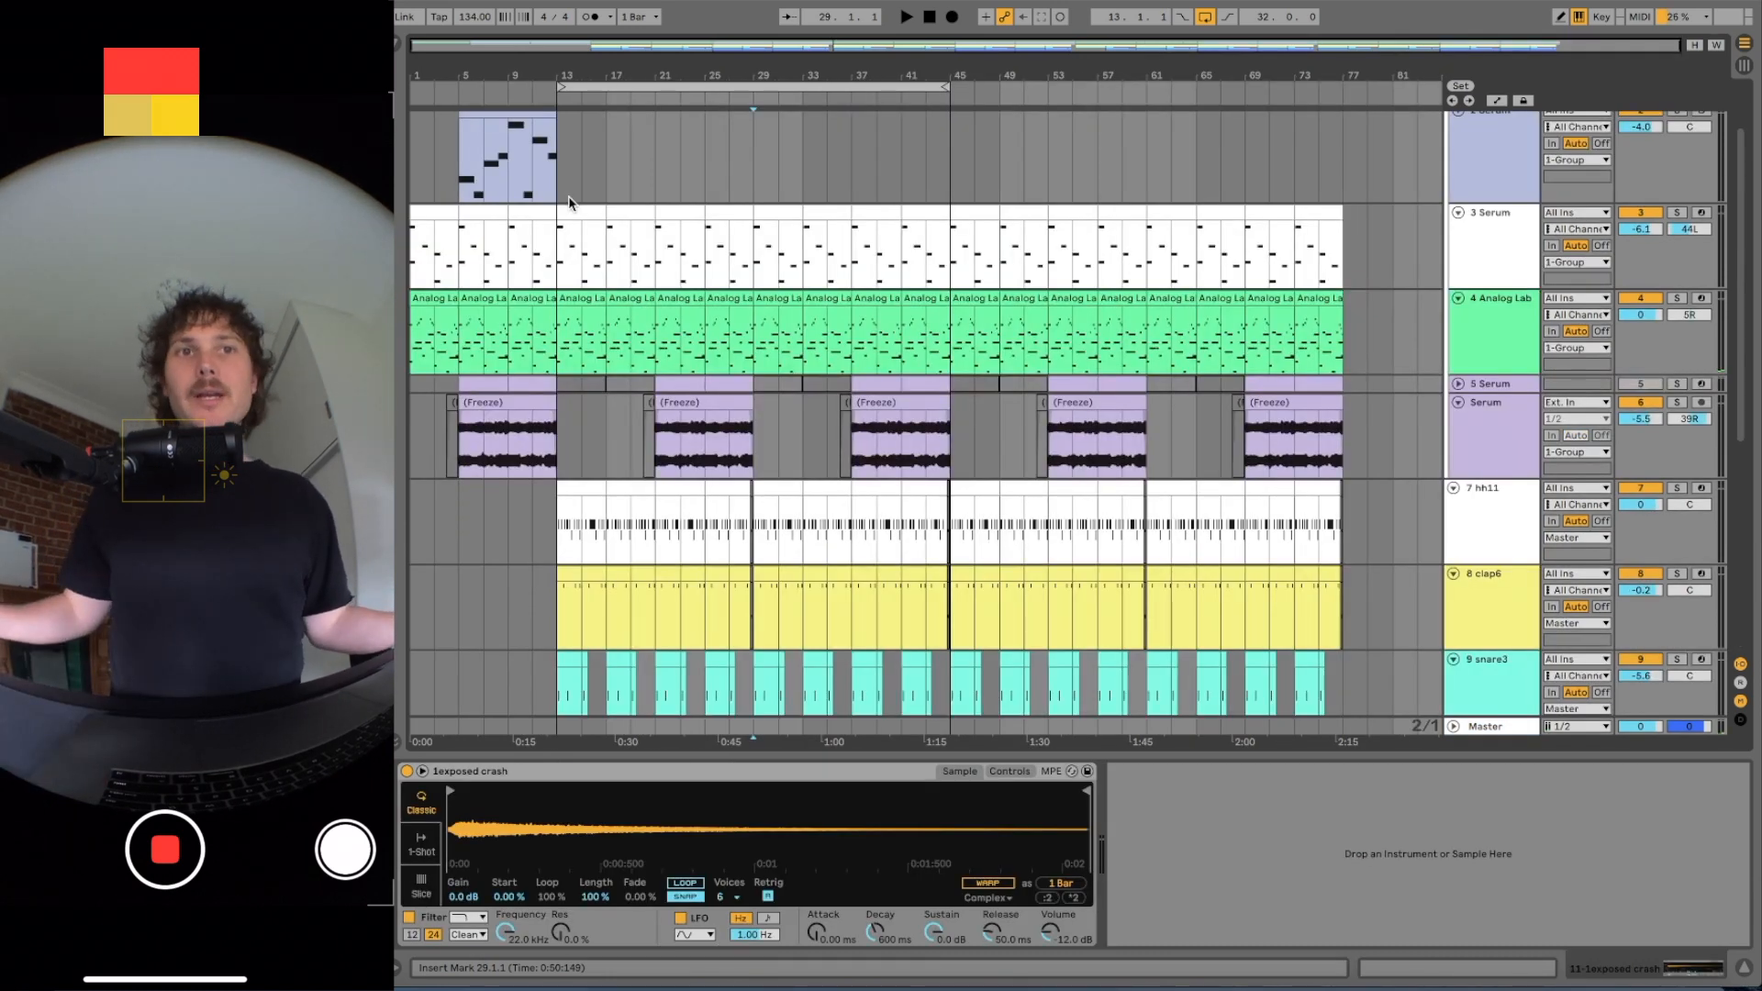
# Look through the arrangement during playback and fit all tracks to the arrangement's height
pyautogui.moveTo(569, 207); pyautogui.dragTo(1340, 275)
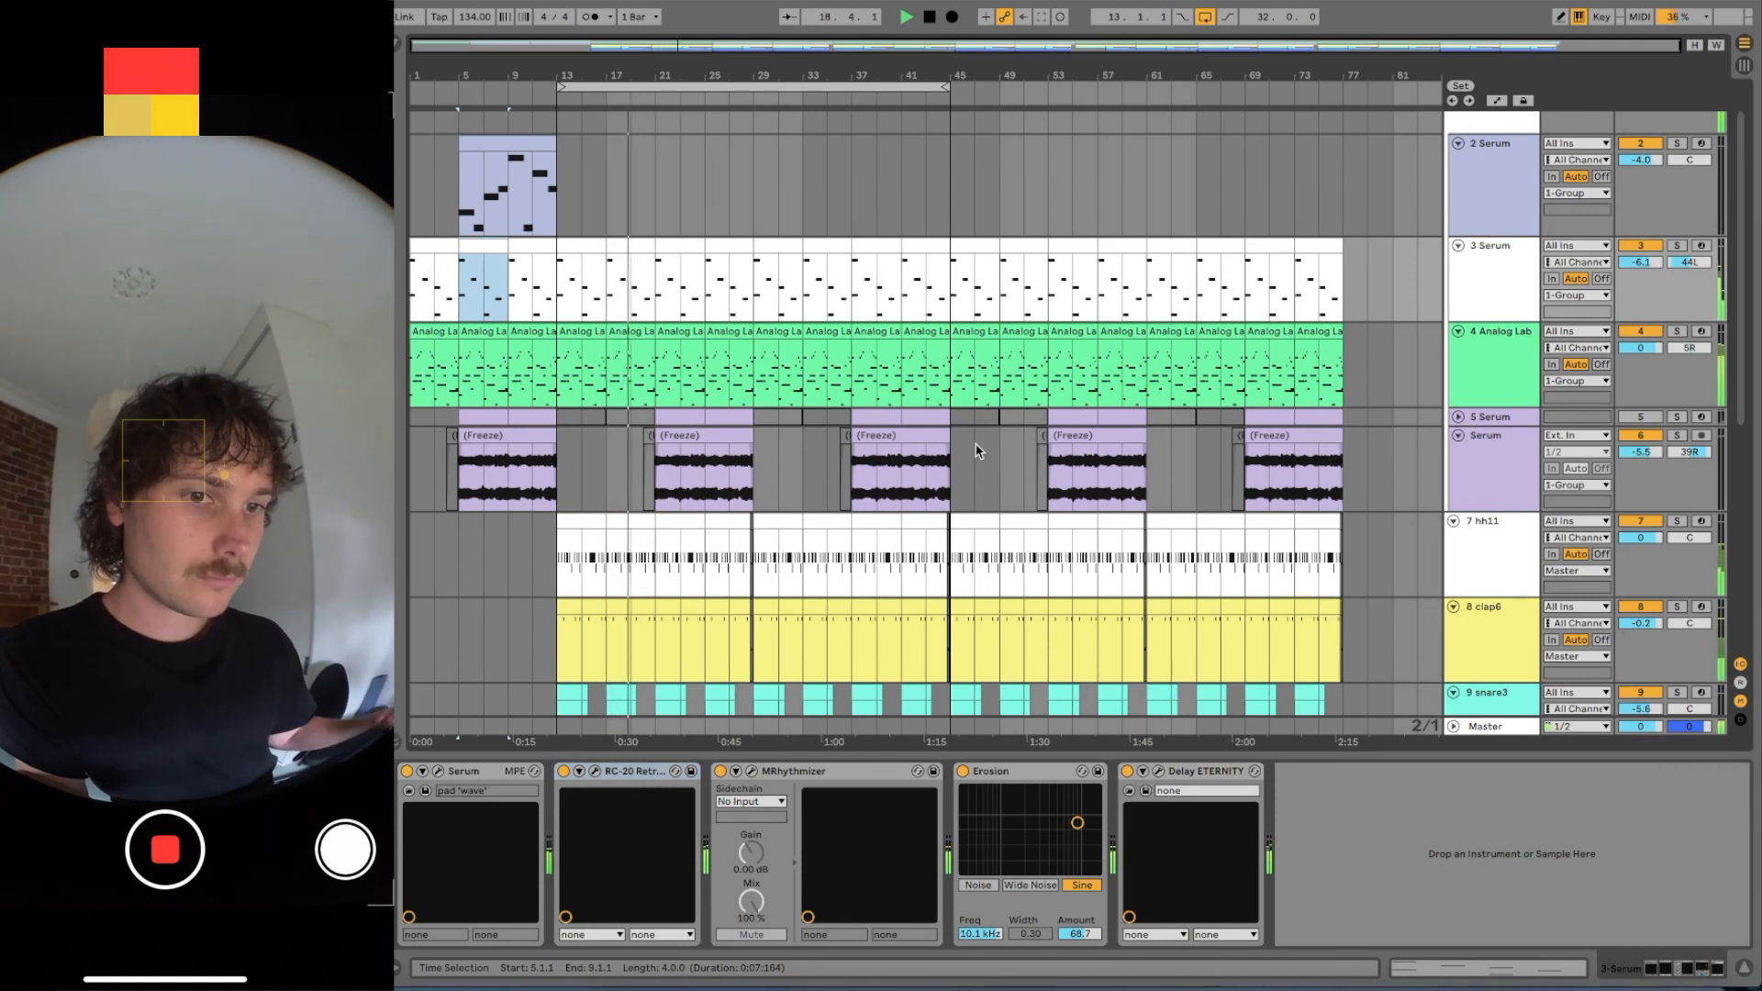
pyautogui.scroll(-3, 978, 450)
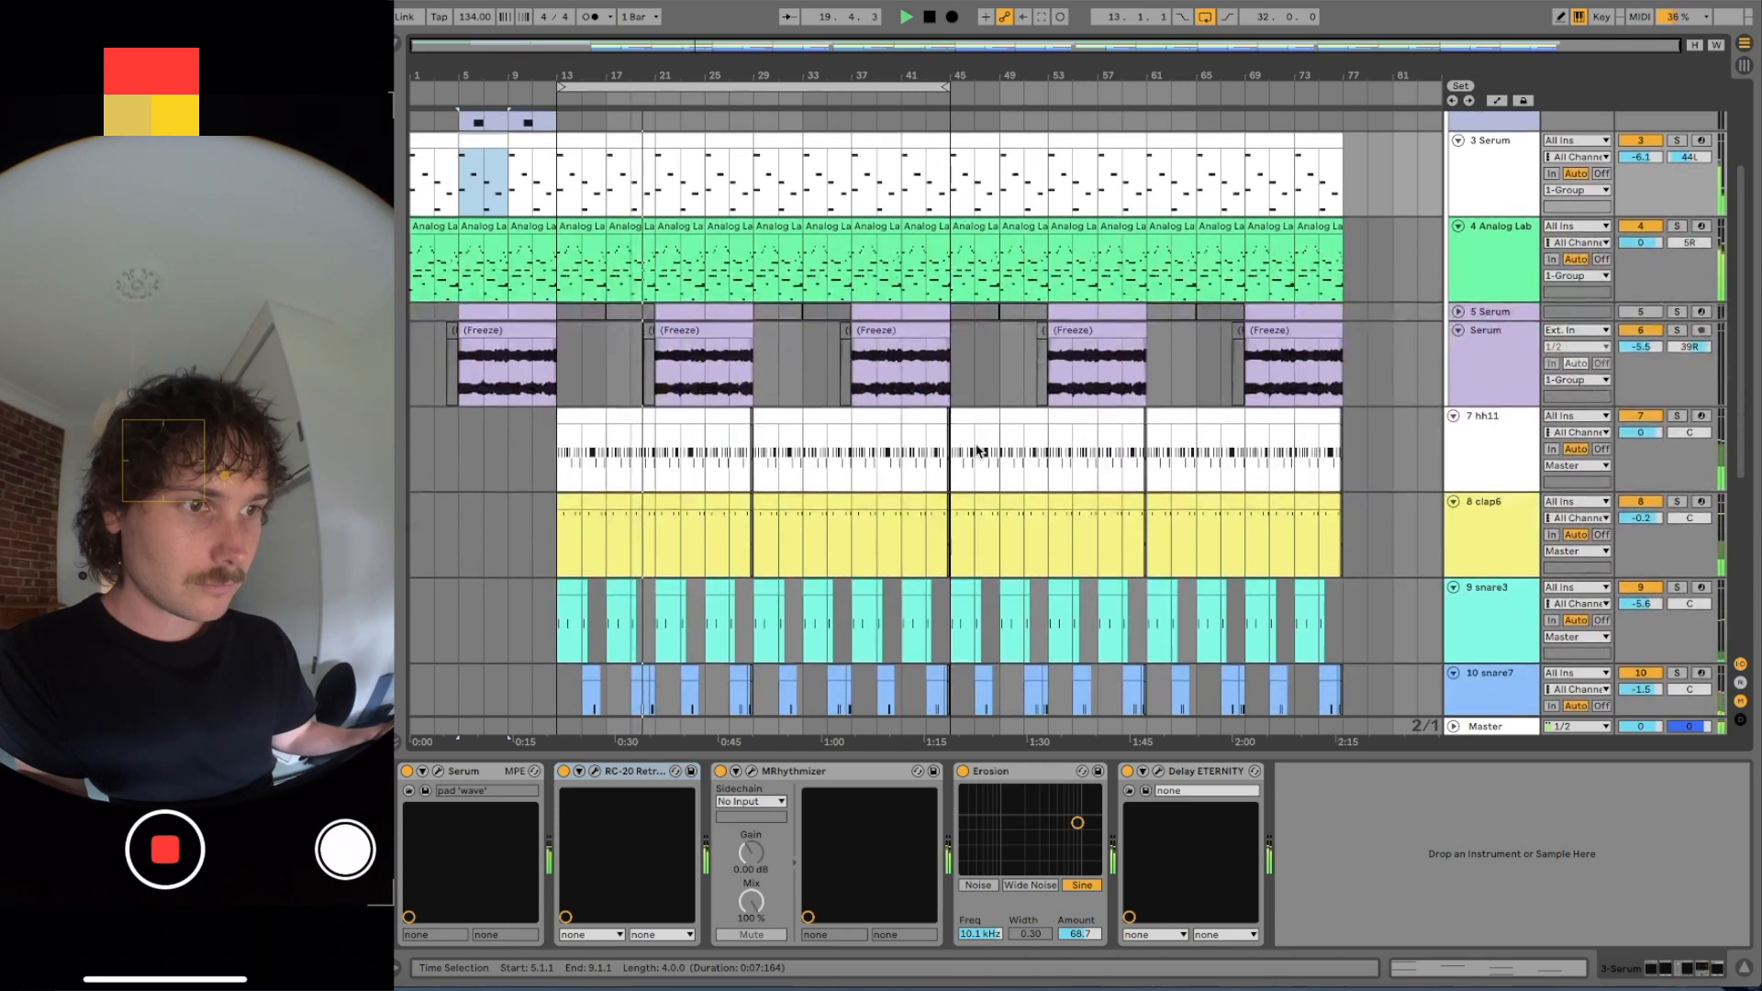
pyautogui.click(1694, 45)
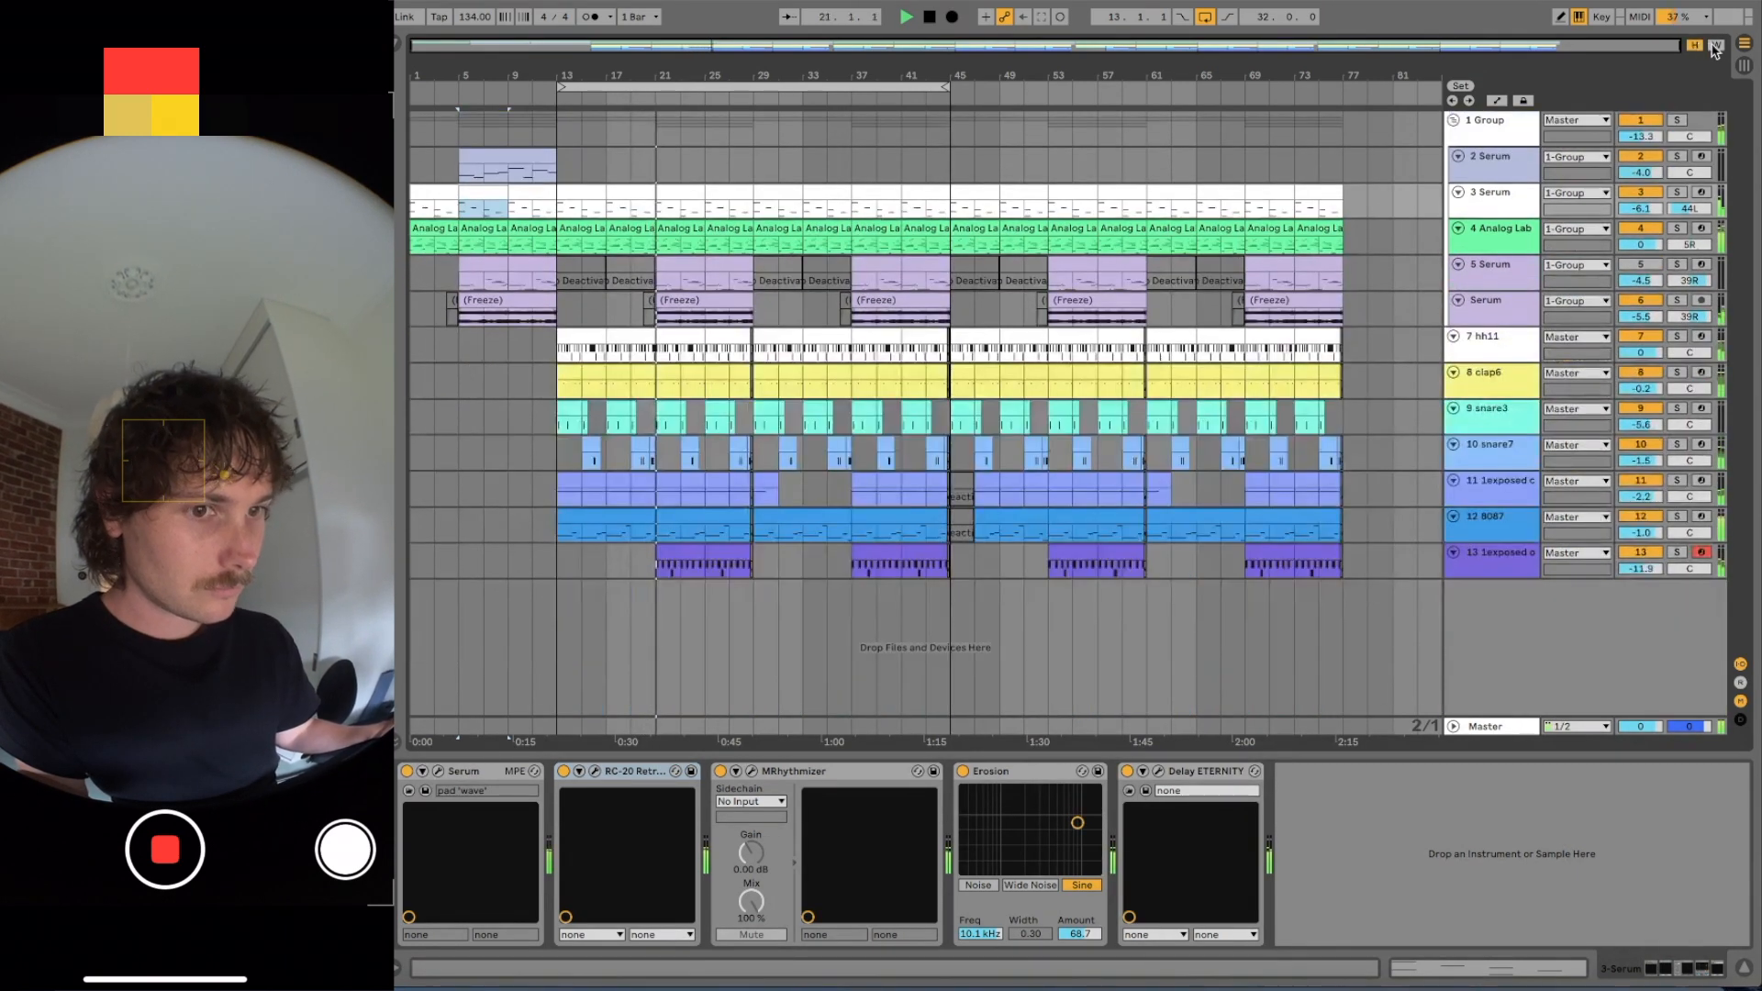